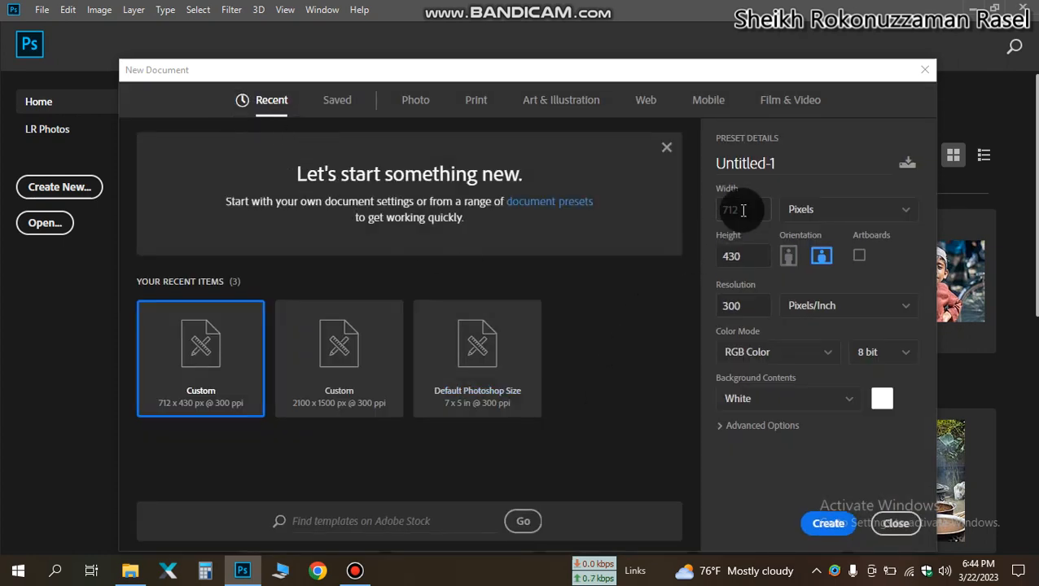
Create a 712 × 430 px, 300 ppi document with white background and add a bright red Solid Color fill layer.
{"action": "left_click", "coordinate": [826, 528]}
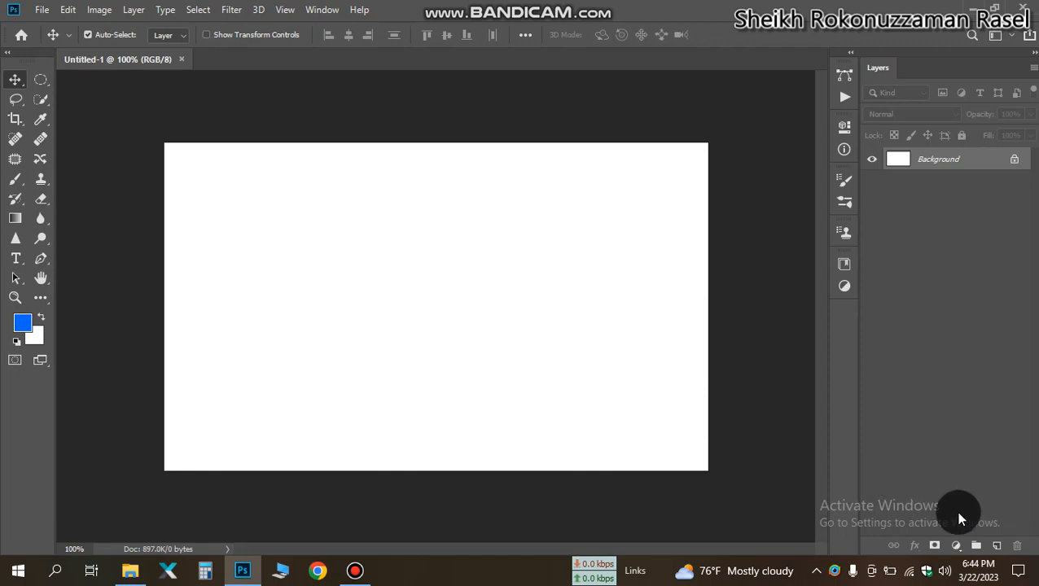
{"action": "left_click", "coordinate": [957, 545]}
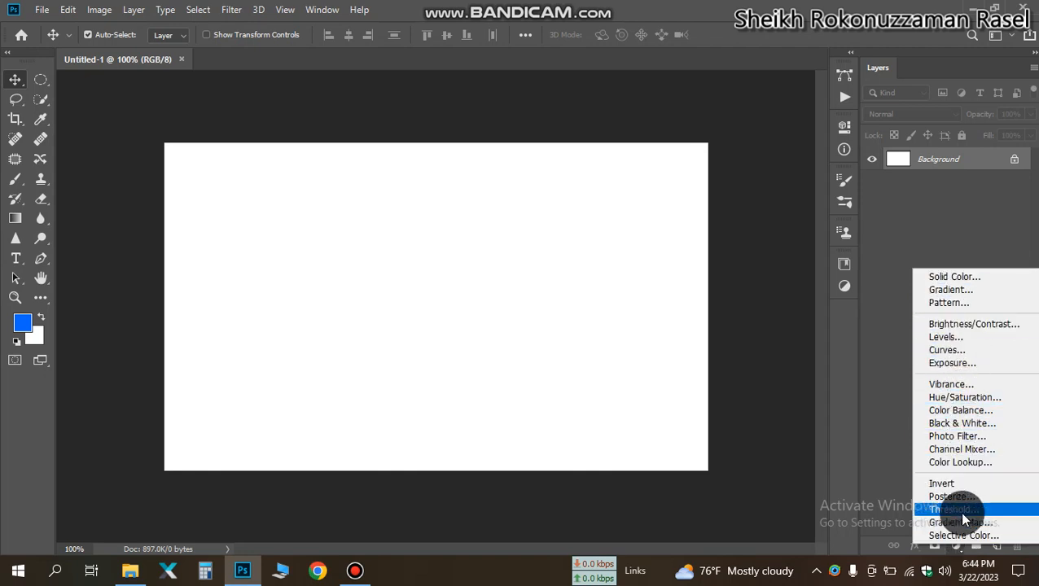
{"action": "left_click", "coordinate": [979, 283]}
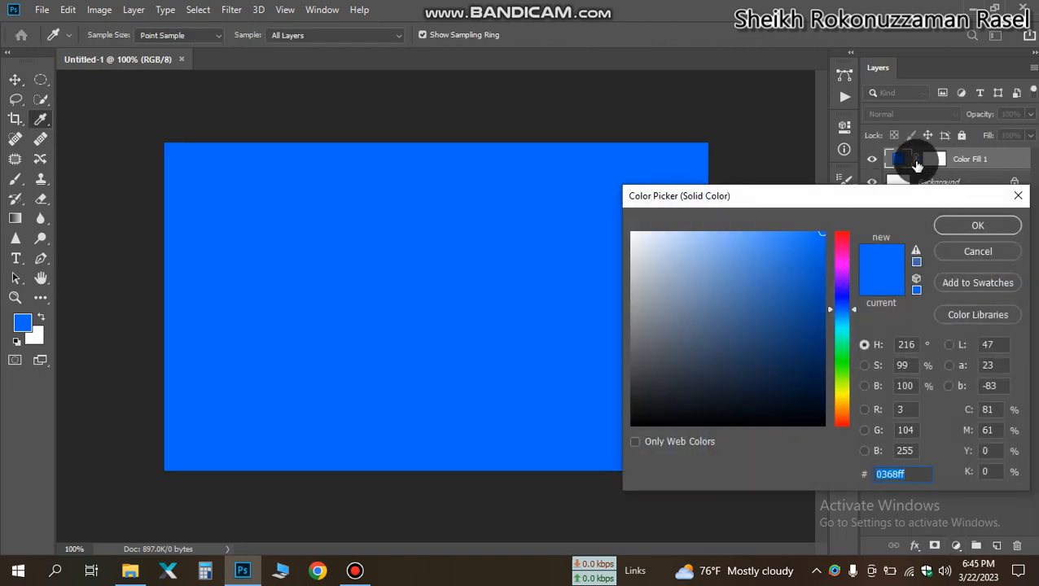
{"action": "left_click_drag", "start_coordinate": [893, 204], "coordinate": [481, 233]}
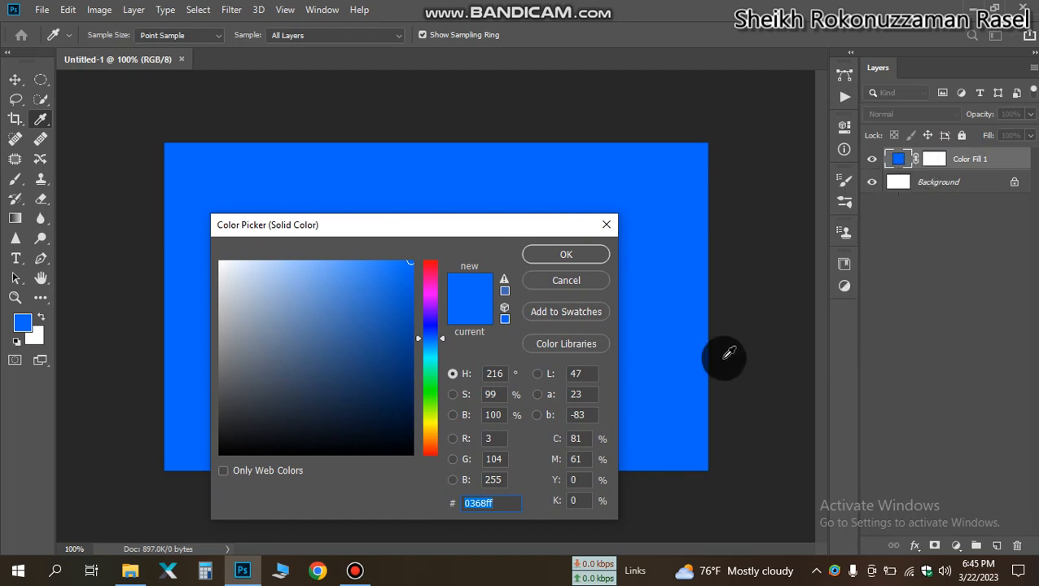
{"action": "mouse_move", "coordinate": [404, 341]}
{"action": "left_mouse_down"}
{"action": "mouse_move", "coordinate": [387, 378]}
{"action": "mouse_move", "coordinate": [393, 399]}
{"action": "left_mouse_up"}
{"action": "left_click_drag", "start_coordinate": [439, 355], "coordinate": [426, 251]}
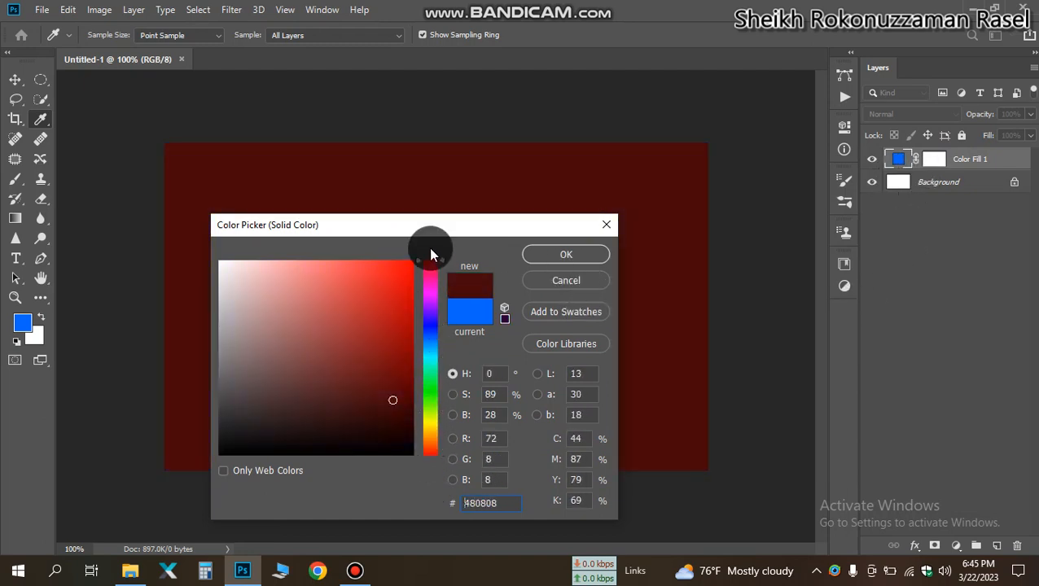
{"action": "mouse_move", "coordinate": [370, 328]}
{"action": "left_mouse_down"}
{"action": "mouse_move", "coordinate": [343, 260]}
{"action": "mouse_move", "coordinate": [176, 249]}
{"action": "mouse_move", "coordinate": [444, 248]}
{"action": "left_mouse_up"}
{"action": "left_click", "coordinate": [561, 255]}
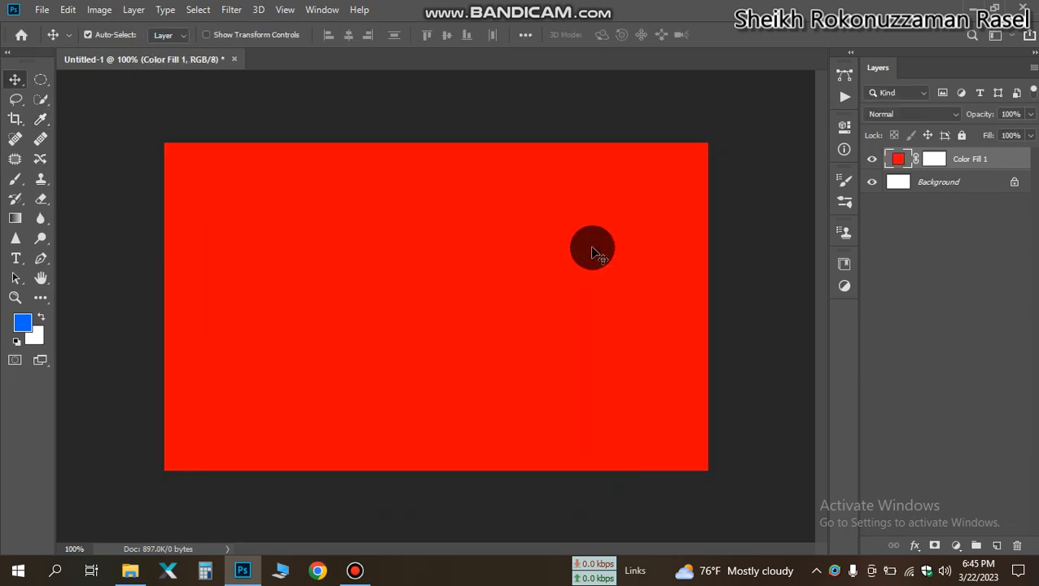
Toggle the red fill layer's visibility off and on twice to compare it with the background.
{"action": "left_click", "coordinate": [872, 162]}
{"action": "left_click", "coordinate": [872, 162]}
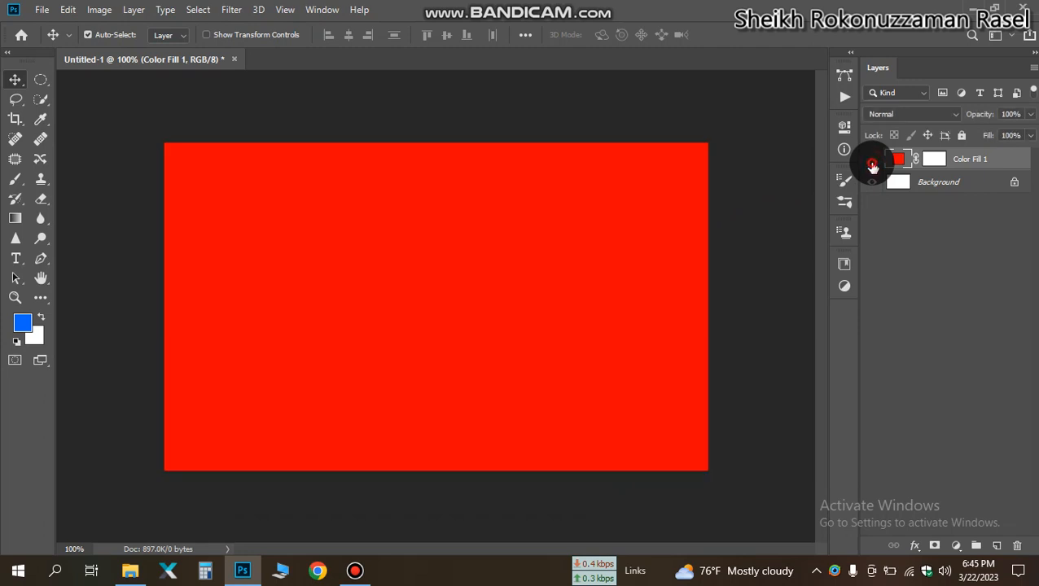
{"action": "left_click", "coordinate": [871, 162]}
{"action": "left_click", "coordinate": [871, 162]}
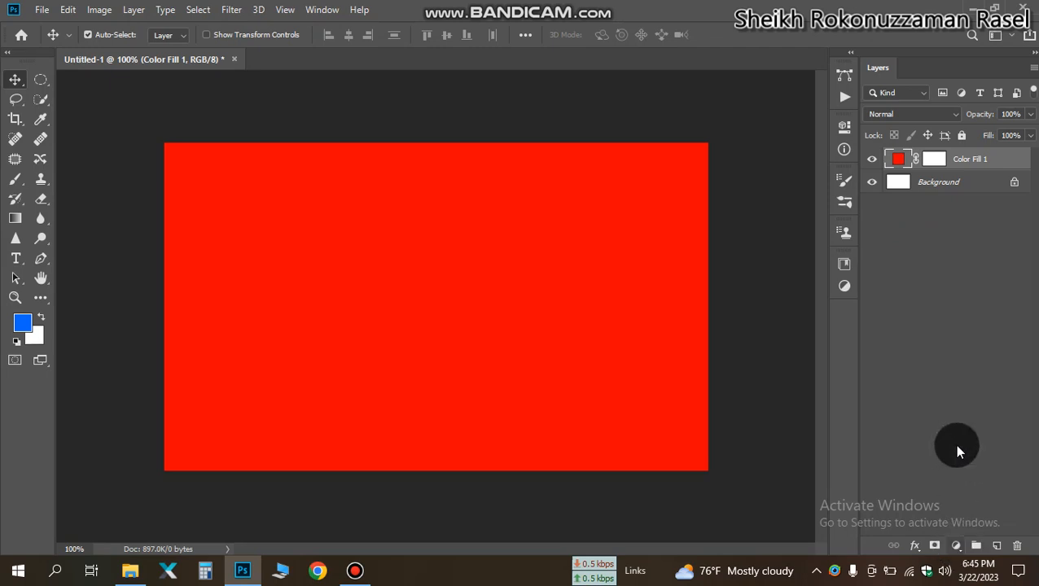
Select the red fill layer's mask and reduce the Brush to a hard 203 px tip, with white as the foreground colour.
{"action": "left_click", "coordinate": [934, 159]}
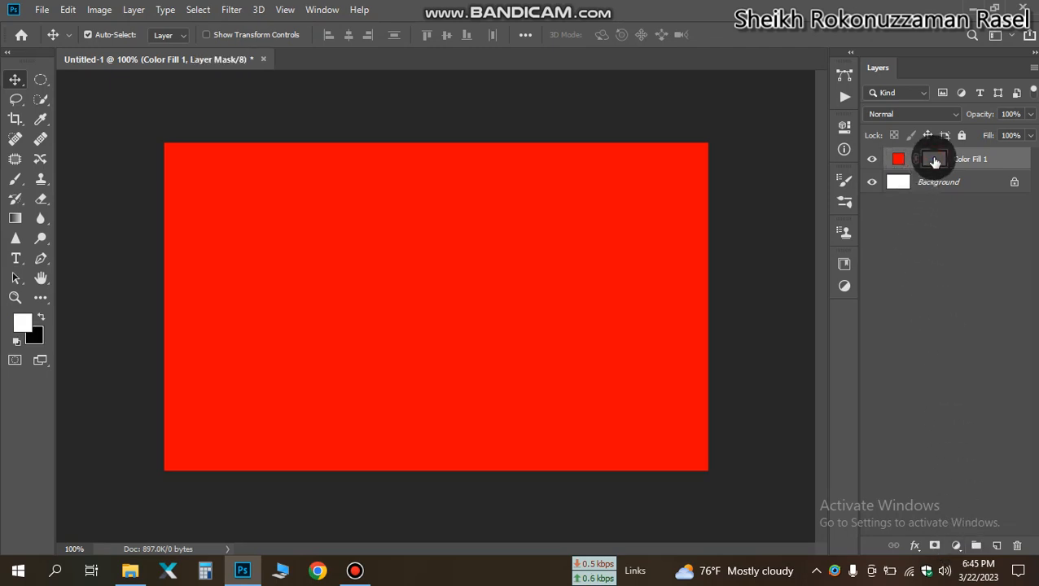
{"action": "left_click", "coordinate": [18, 175]}
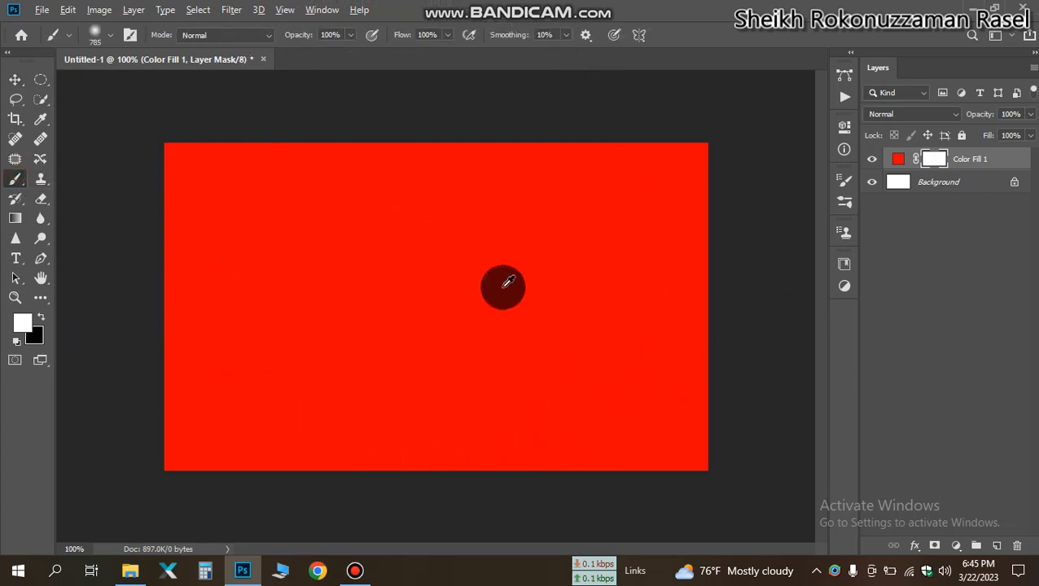
{"action": "mouse_move", "coordinate": [502, 288]}
{"action": "left_mouse_down"}
{"action": "mouse_move", "coordinate": [392, 302]}
{"action": "mouse_move", "coordinate": [315, 291]}
{"action": "left_mouse_up"}
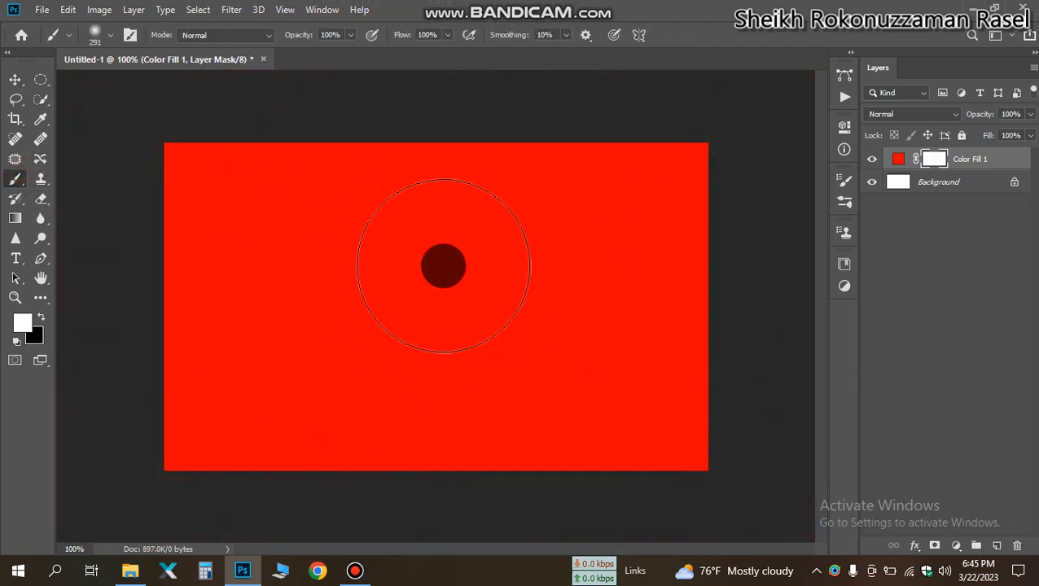
{"action": "left_click_drag", "start_coordinate": [443, 265], "coordinate": [428, 264]}
{"action": "left_click_drag", "start_coordinate": [451, 226], "coordinate": [420, 447]}
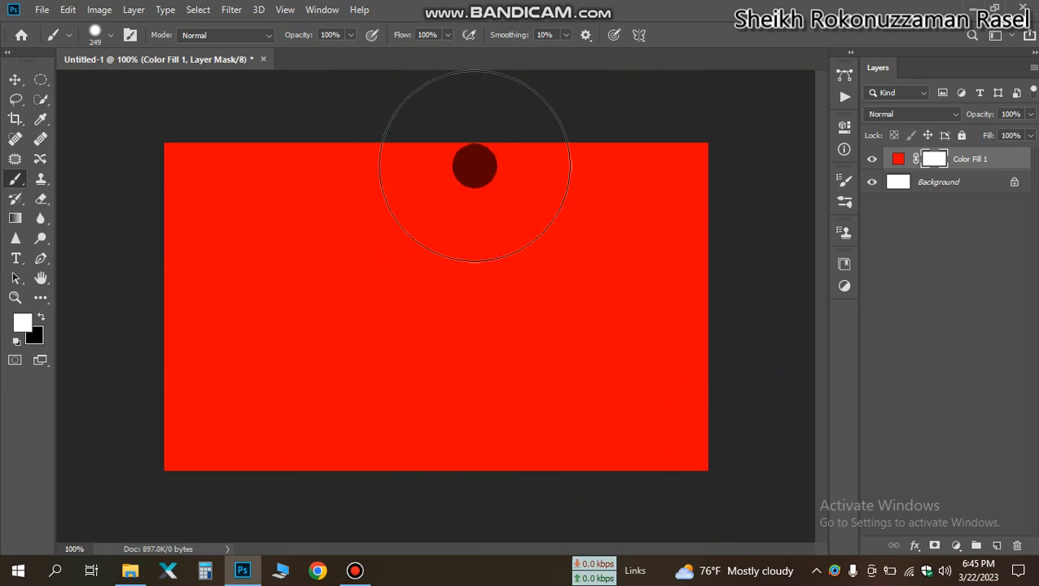
{"action": "mouse_move", "coordinate": [497, 216]}
{"action": "left_mouse_down"}
{"action": "mouse_move", "coordinate": [501, 362]}
{"action": "mouse_move", "coordinate": [482, 367]}
{"action": "left_mouse_up"}
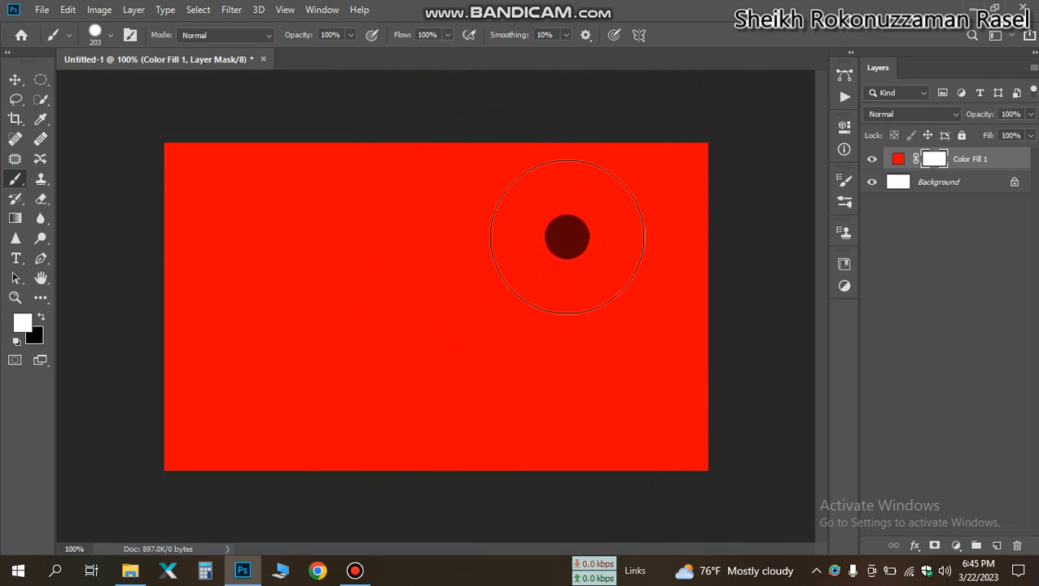
Paint black on the mask to hide the right part of the red fill, and repaint that area white.
{"action": "key", "text": "x"}
{"action": "mouse_move", "coordinate": [636, 175]}
{"action": "left_mouse_down"}
{"action": "mouse_move", "coordinate": [652, 230]}
{"action": "mouse_move", "coordinate": [666, 425]}
{"action": "mouse_move", "coordinate": [656, 462]}
{"action": "mouse_move", "coordinate": [596, 287]}
{"action": "mouse_move", "coordinate": [572, 140]}
{"action": "mouse_move", "coordinate": [571, 476]}
{"action": "left_mouse_up"}
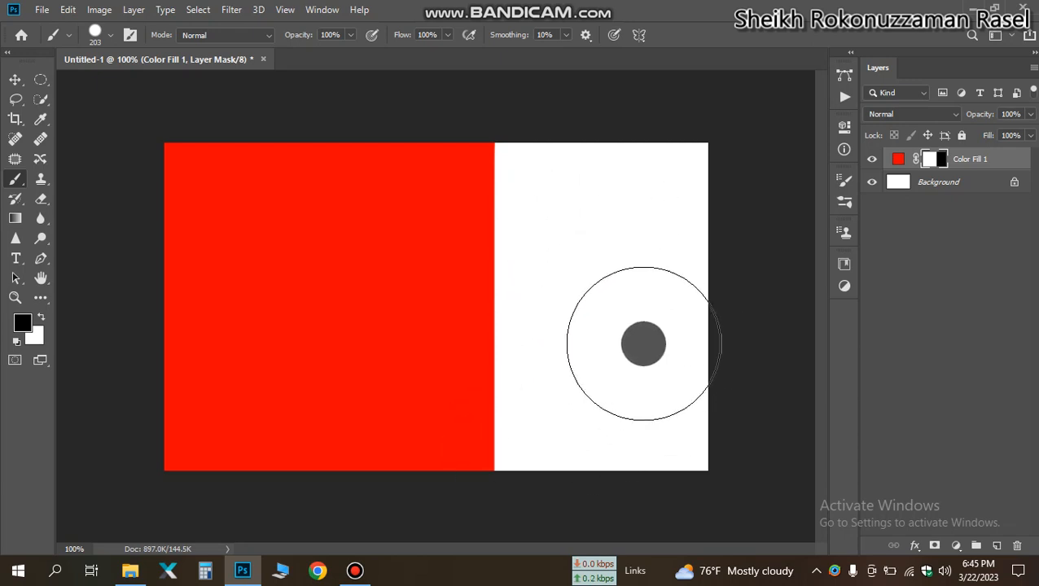
{"action": "left_click_drag", "start_coordinate": [541, 159], "coordinate": [538, 269]}
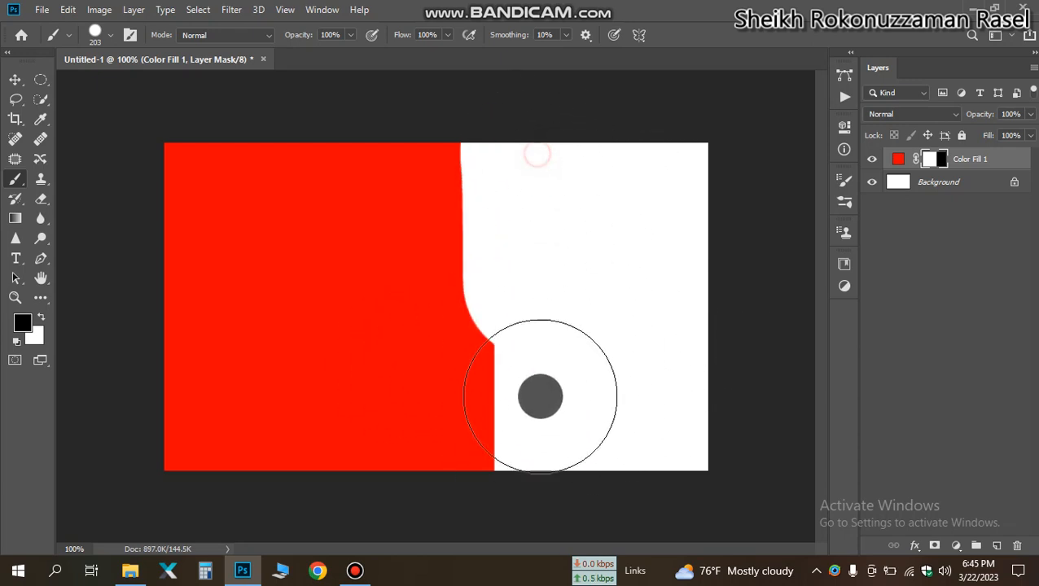
{"action": "mouse_move", "coordinate": [540, 397]}
{"action": "left_mouse_down"}
{"action": "mouse_move", "coordinate": [496, 404]}
{"action": "mouse_move", "coordinate": [453, 179]}
{"action": "mouse_move", "coordinate": [679, 171]}
{"action": "mouse_move", "coordinate": [728, 337]}
{"action": "mouse_move", "coordinate": [686, 445]}
{"action": "mouse_move", "coordinate": [586, 445]}
{"action": "mouse_move", "coordinate": [531, 275]}
{"action": "mouse_move", "coordinate": [606, 249]}
{"action": "mouse_move", "coordinate": [651, 351]}
{"action": "left_mouse_up"}
{"action": "key", "text": "x"}
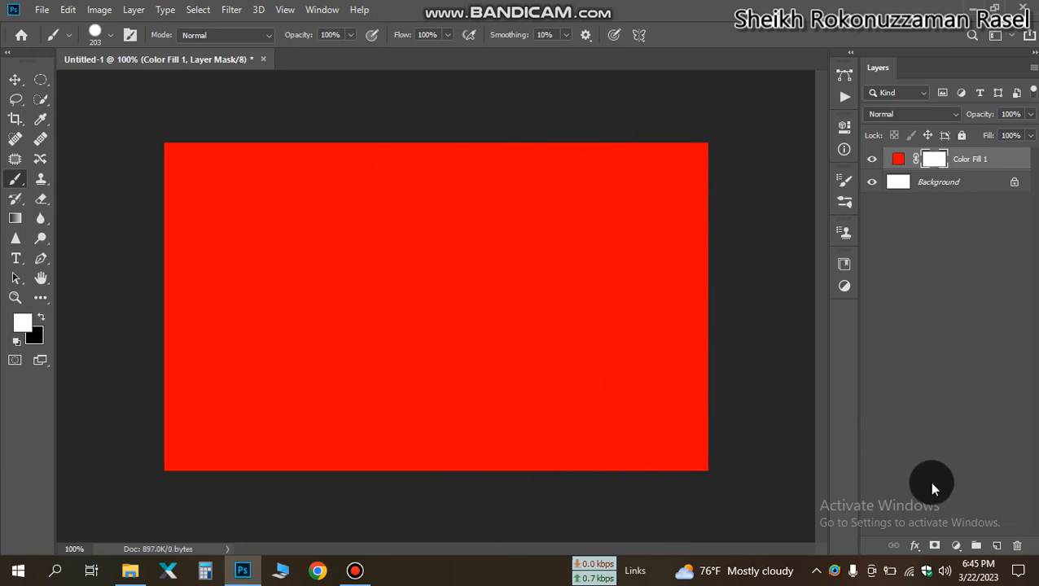
{"action": "left_click", "coordinate": [956, 545]}
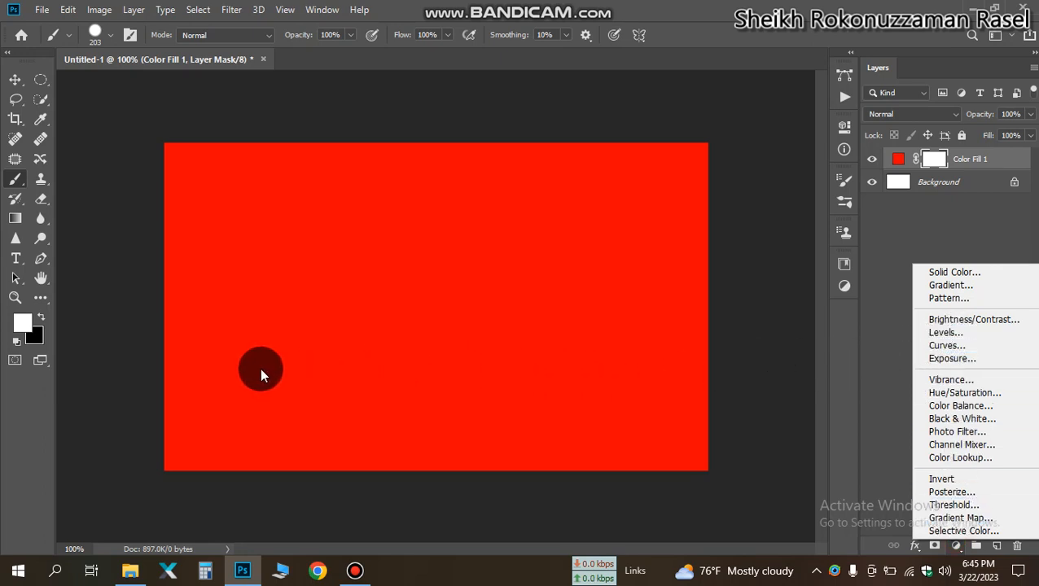
{"action": "left_click", "coordinate": [863, 329]}
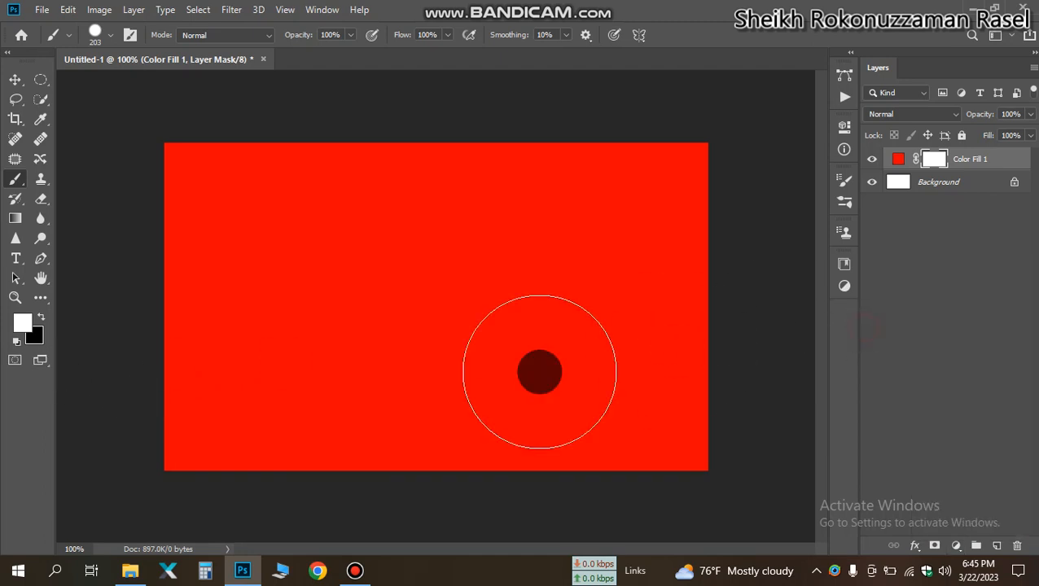
{"action": "key", "text": "x"}
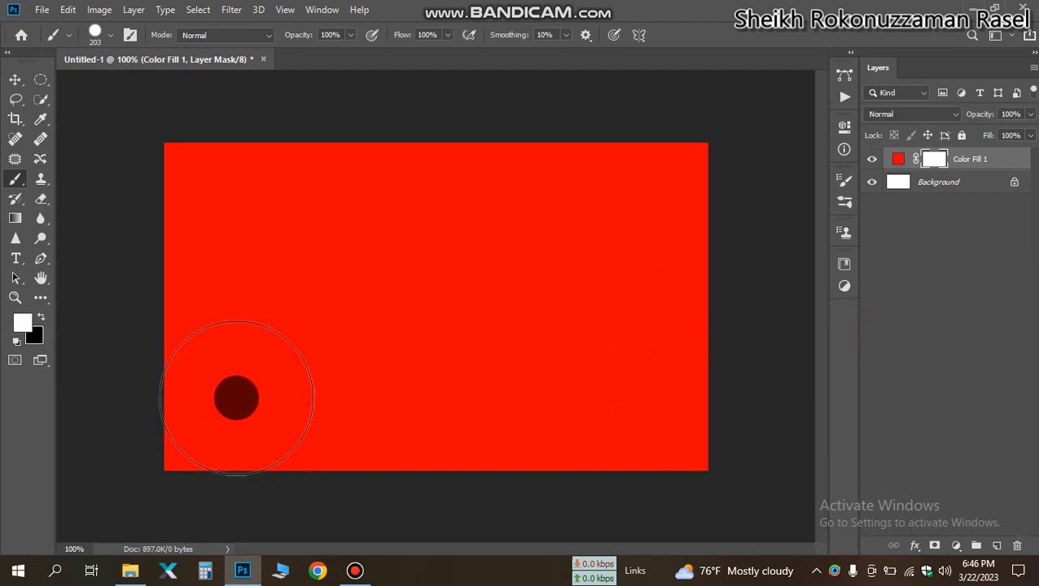
{"action": "key", "text": "x"}
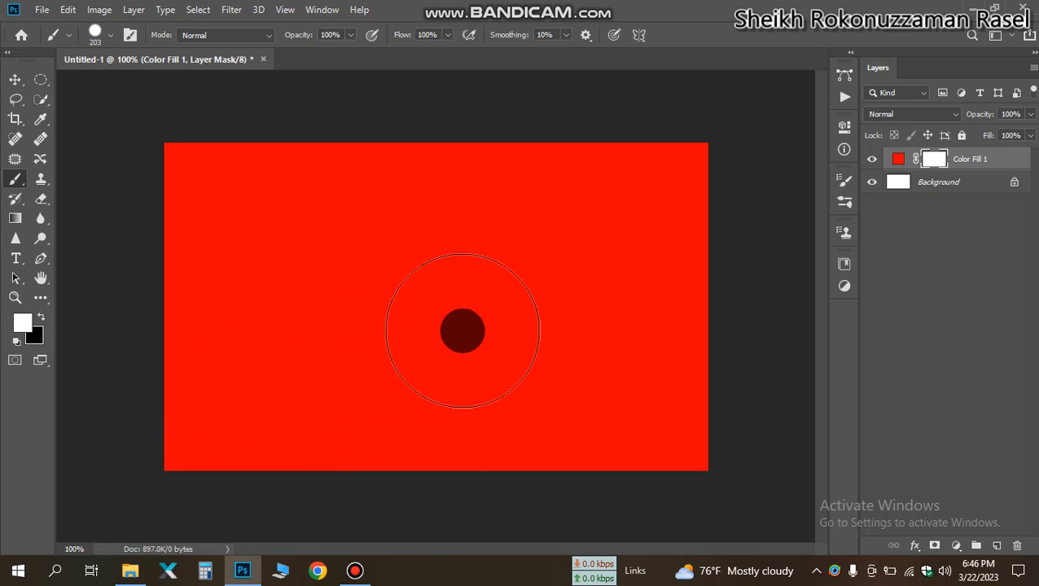
Add a linear 90° Gradient fill layer in blue fading to transparent and a yellow flower Pattern fill layer, both at 100% scale.
{"action": "left_click", "coordinate": [955, 546]}
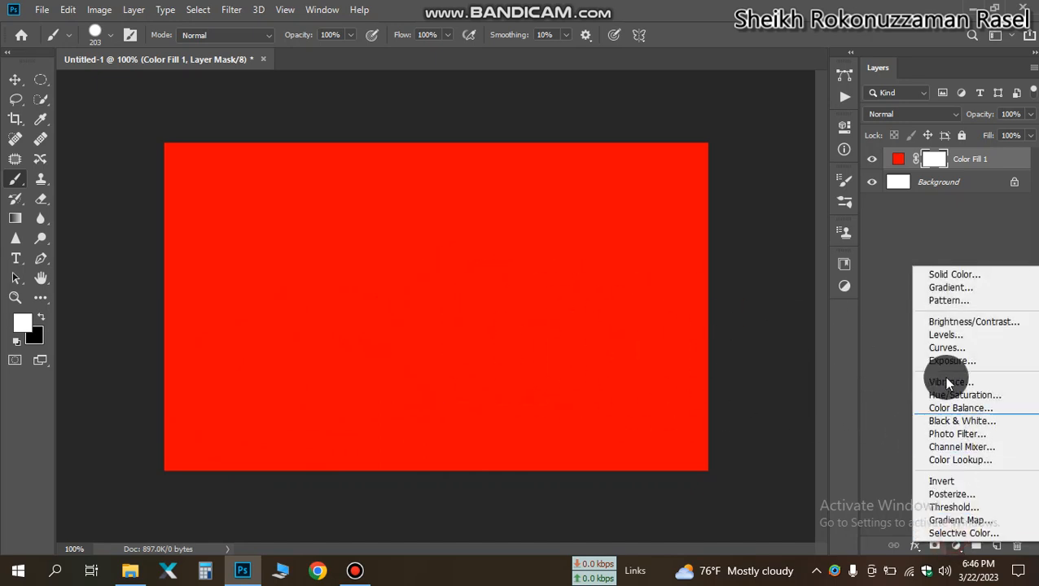
{"action": "left_click", "coordinate": [969, 289]}
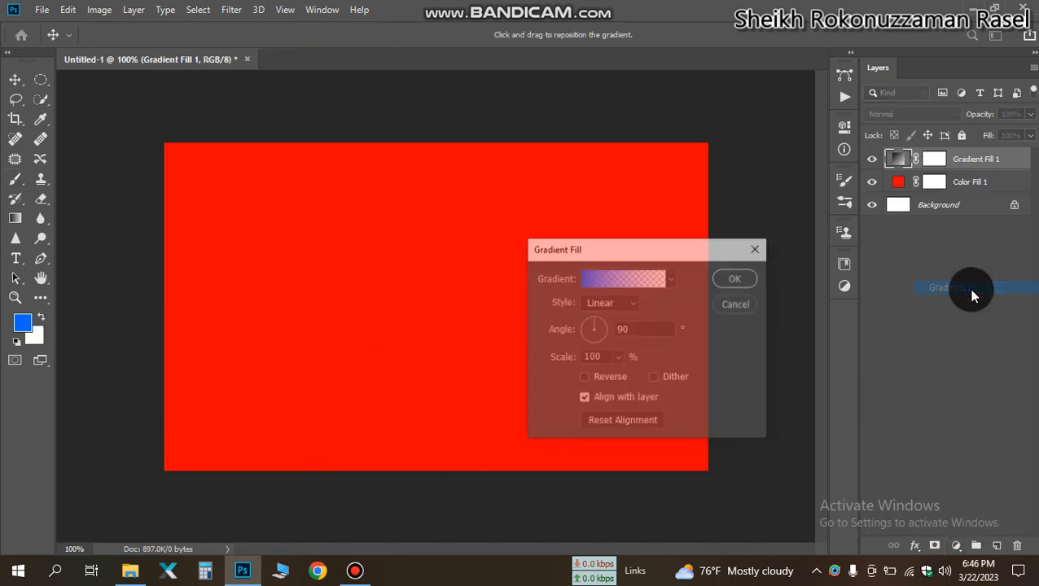
{"action": "left_click", "coordinate": [740, 281]}
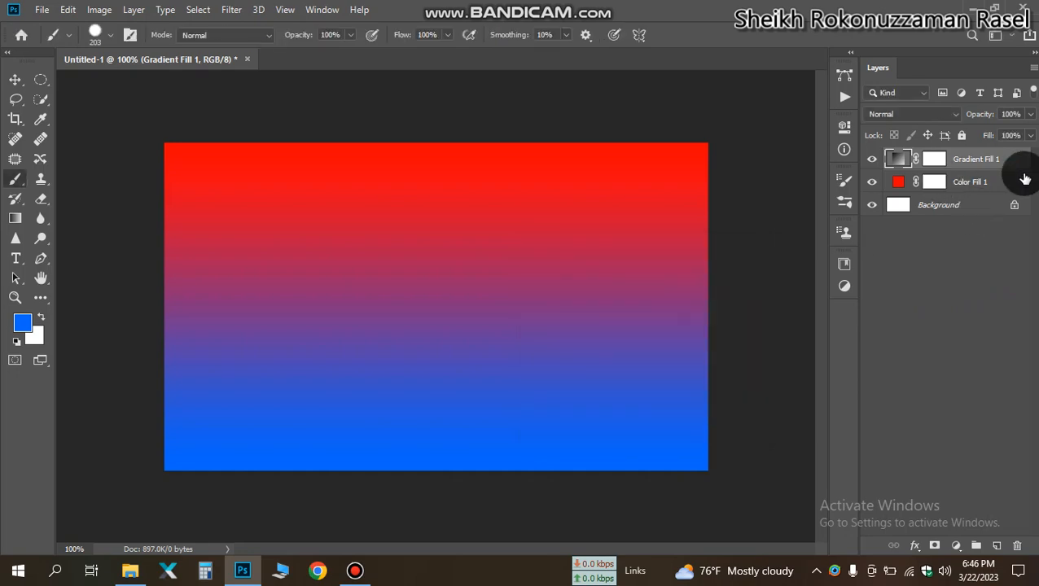
{"action": "left_click", "coordinate": [958, 545]}
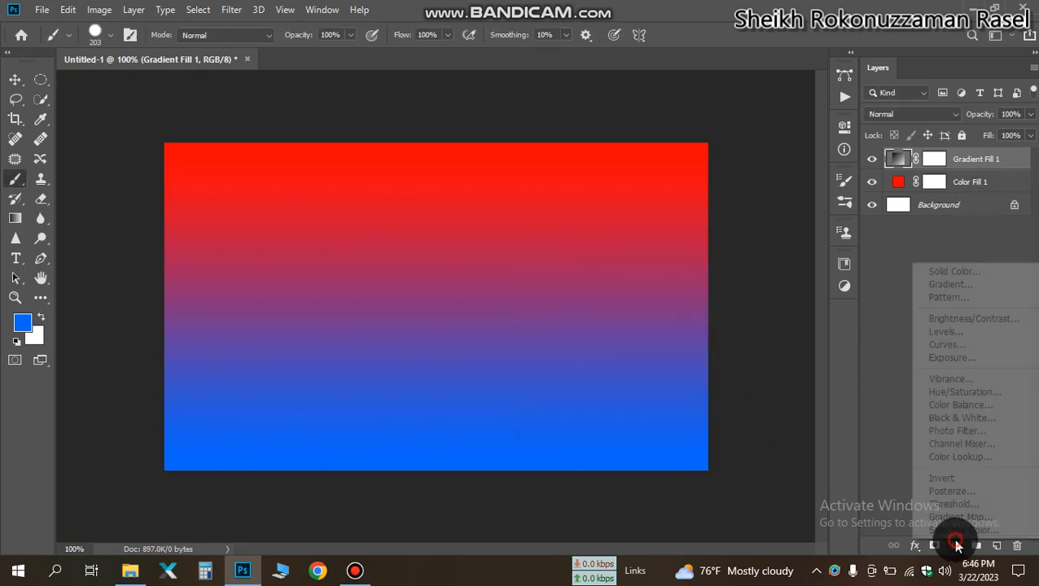
{"action": "left_click", "coordinate": [952, 297]}
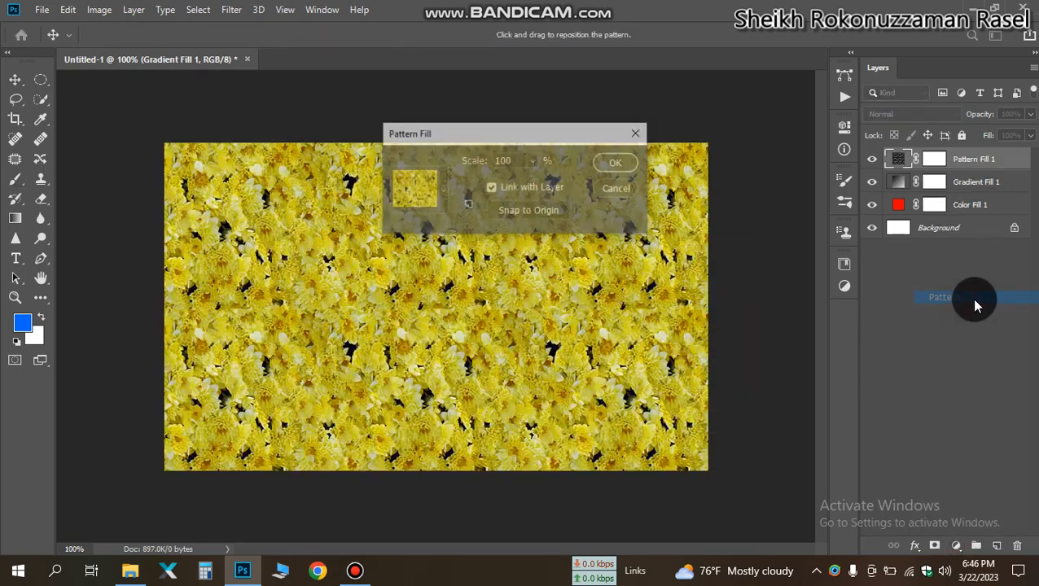
{"action": "left_click", "coordinate": [617, 163]}
Add a Brightness/Contrast and a Levels adjustment layer above the pattern fill, keeping their default settings.
{"action": "left_click", "coordinate": [958, 546]}
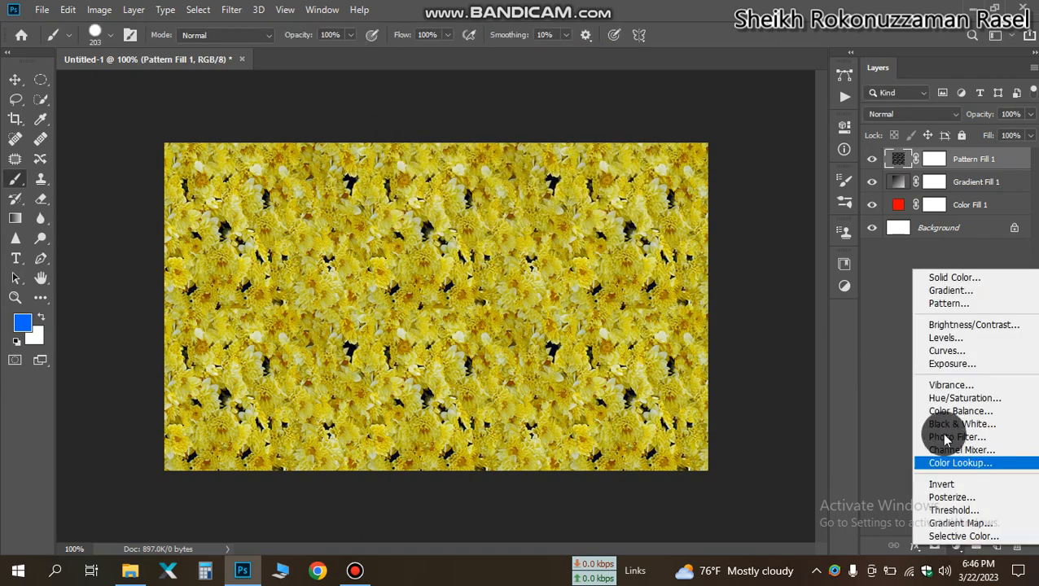
{"action": "left_click", "coordinate": [948, 326]}
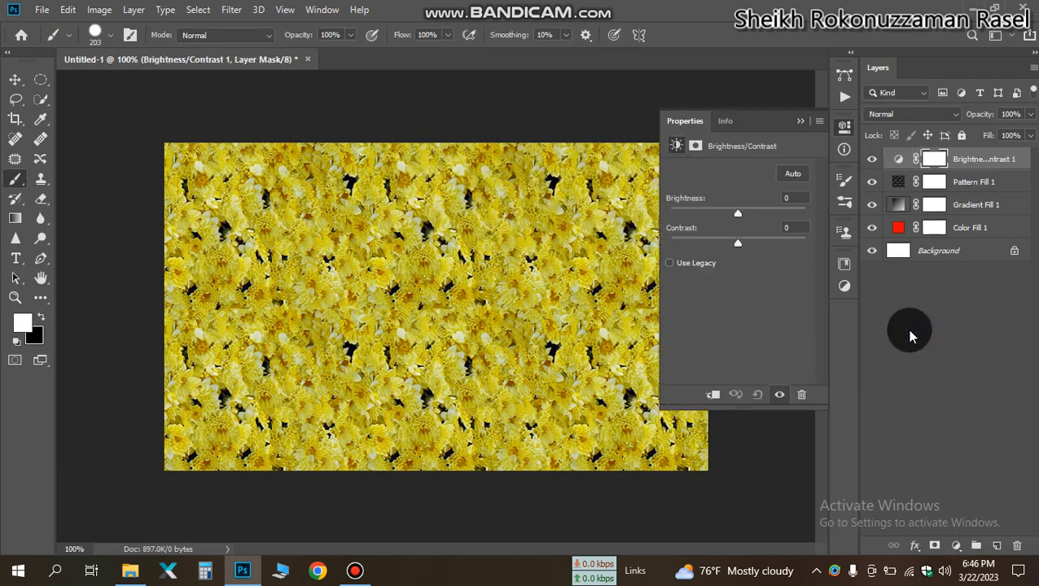
{"action": "left_click", "coordinate": [800, 120]}
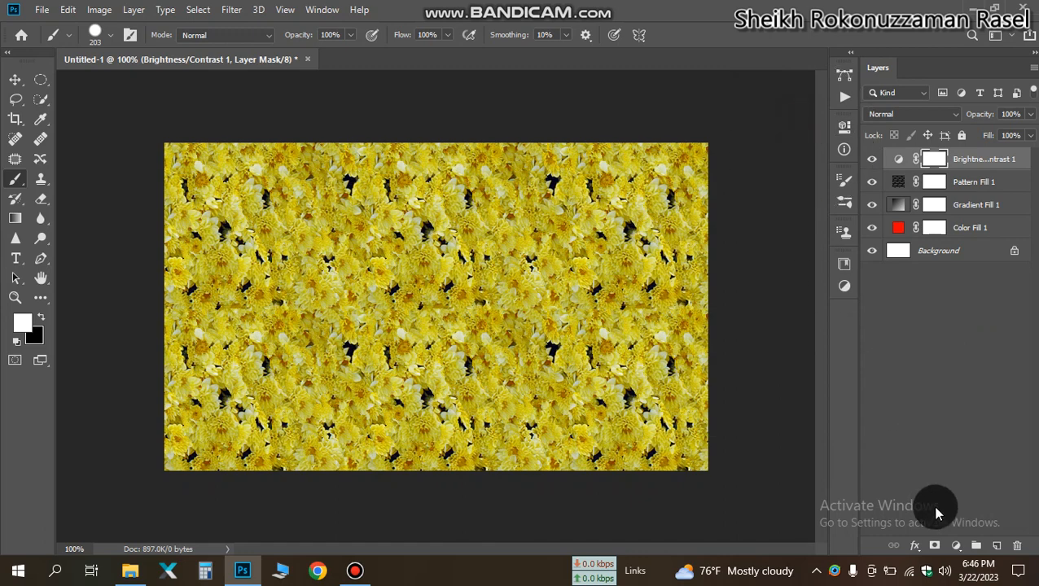
{"action": "left_click", "coordinate": [957, 545]}
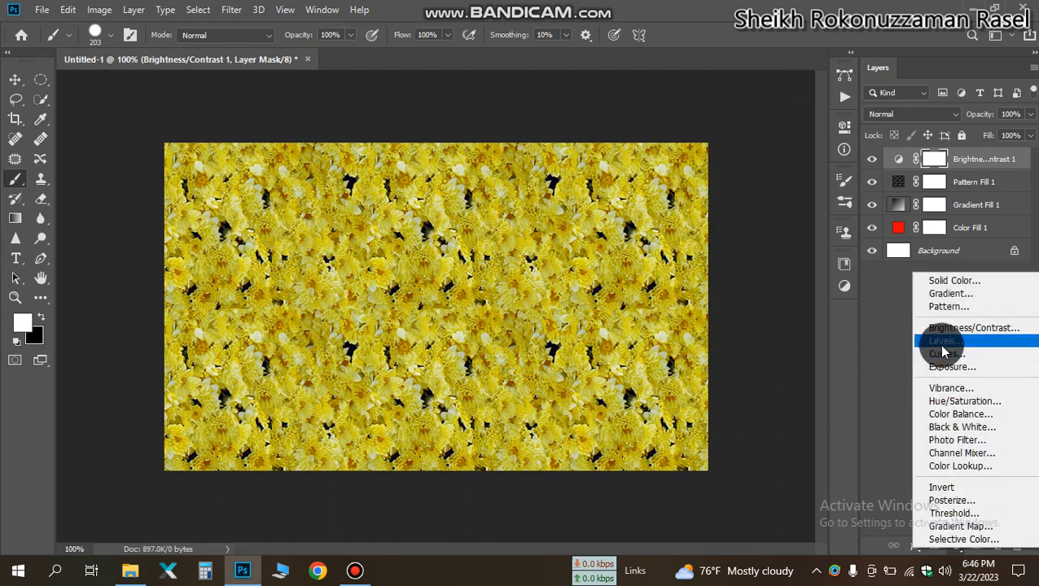
{"action": "left_click", "coordinate": [932, 342]}
{"action": "left_click", "coordinate": [801, 123]}
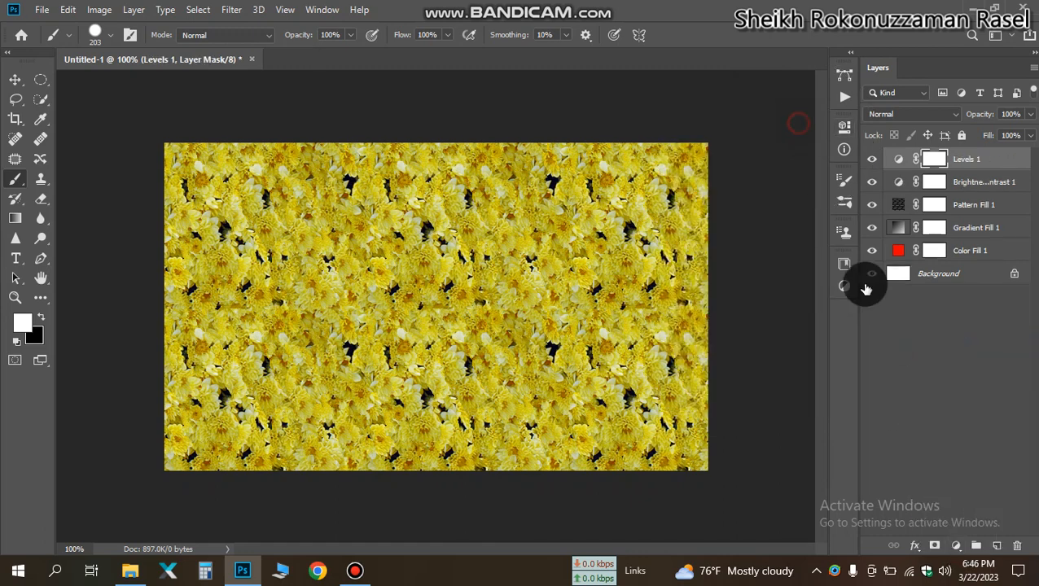
Open the Levels adjustment layer's settings and try out the shadow input slider.
{"action": "left_click", "coordinate": [957, 546]}
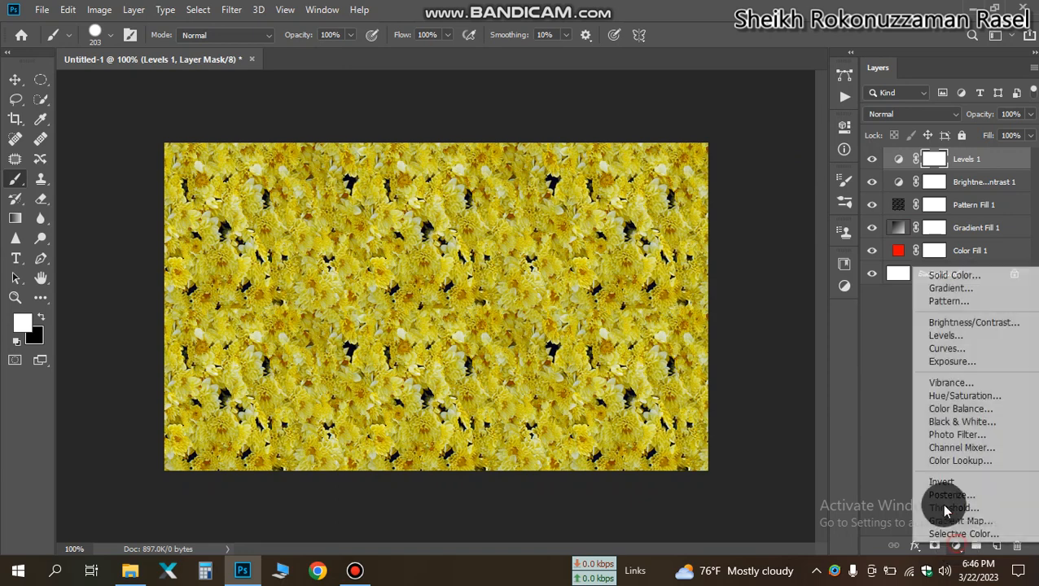
{"action": "left_click", "coordinate": [883, 347]}
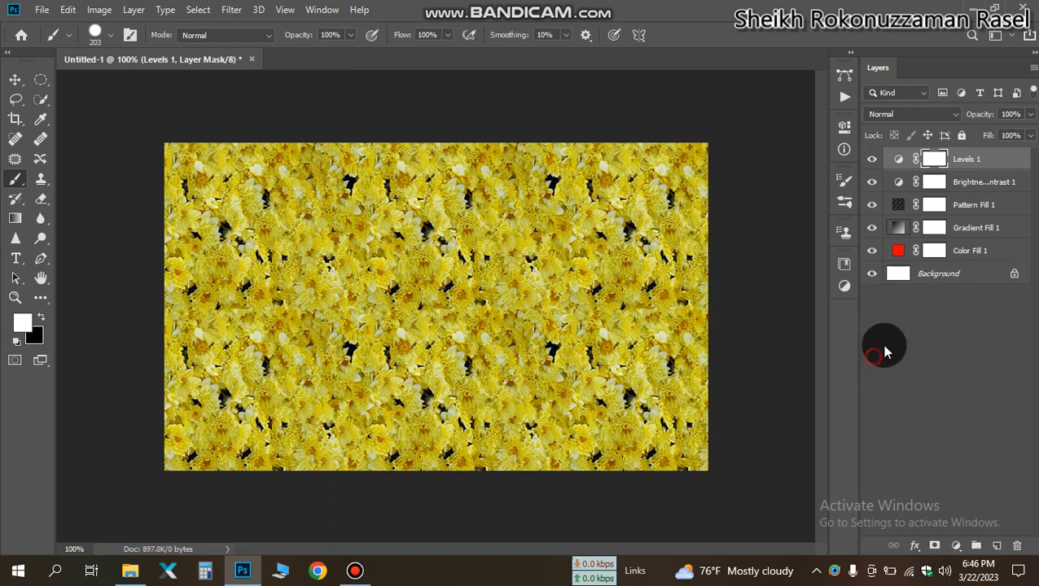
{"action": "left_click", "coordinate": [896, 159]}
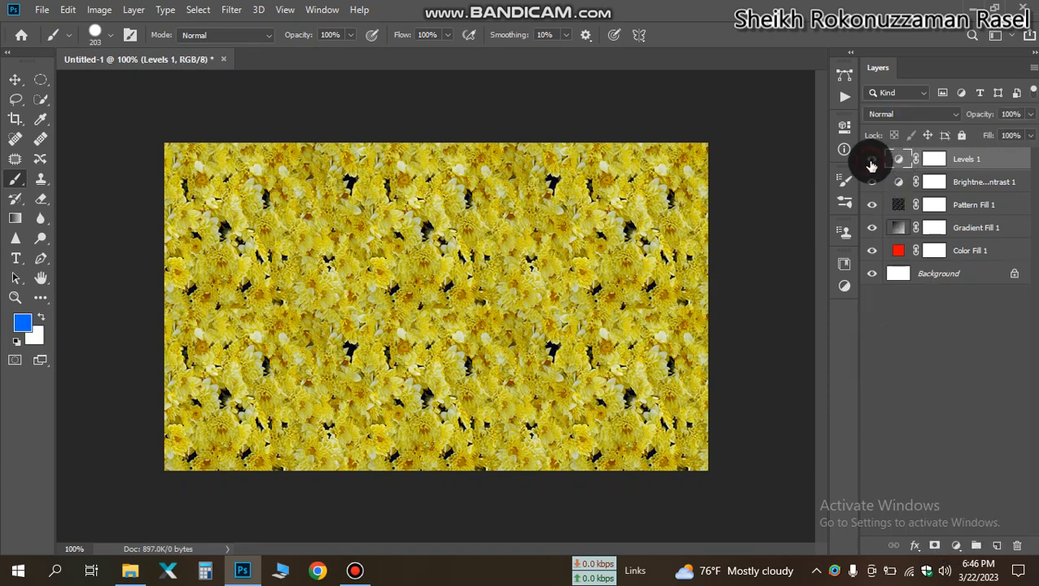
{"action": "double_click", "coordinate": [899, 161]}
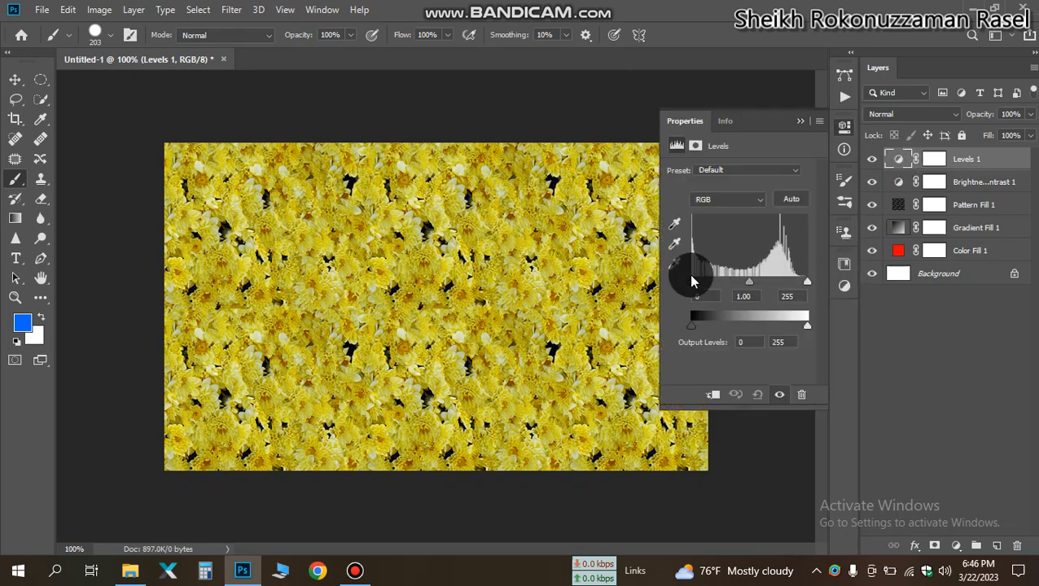
{"action": "mouse_move", "coordinate": [695, 287]}
{"action": "left_mouse_down"}
{"action": "mouse_move", "coordinate": [735, 287]}
{"action": "mouse_move", "coordinate": [689, 281]}
{"action": "left_mouse_up"}
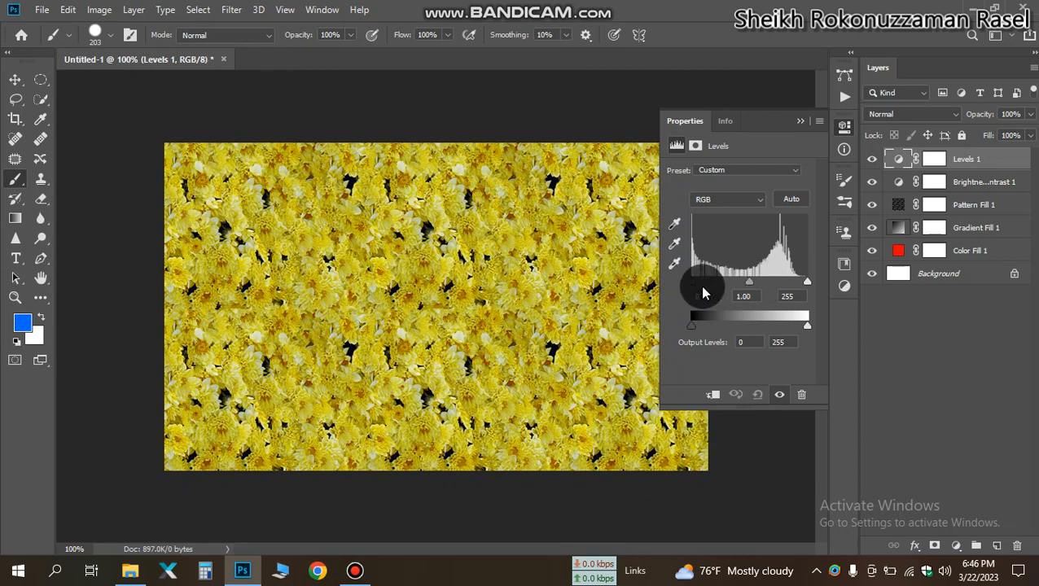
Try out the Levels input and output sliders, returning the input levels to 0, 1.00, 255 and output to 0, 255, and close the settings.
{"action": "mouse_move", "coordinate": [693, 287]}
{"action": "left_mouse_down"}
{"action": "mouse_move", "coordinate": [682, 282]}
{"action": "mouse_move", "coordinate": [719, 280]}
{"action": "mouse_move", "coordinate": [681, 281]}
{"action": "left_mouse_up"}
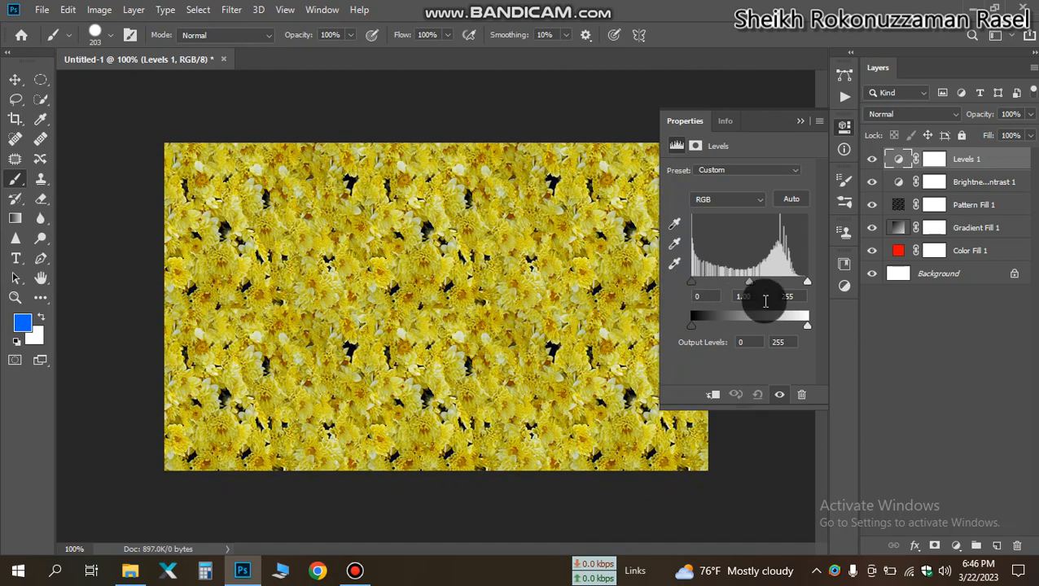
{"action": "mouse_move", "coordinate": [809, 283]}
{"action": "left_mouse_down"}
{"action": "mouse_move", "coordinate": [766, 290]}
{"action": "mouse_move", "coordinate": [829, 290]}
{"action": "left_mouse_up"}
{"action": "left_click_drag", "start_coordinate": [691, 283], "coordinate": [698, 285]}
{"action": "left_click_drag", "start_coordinate": [812, 287], "coordinate": [753, 291]}
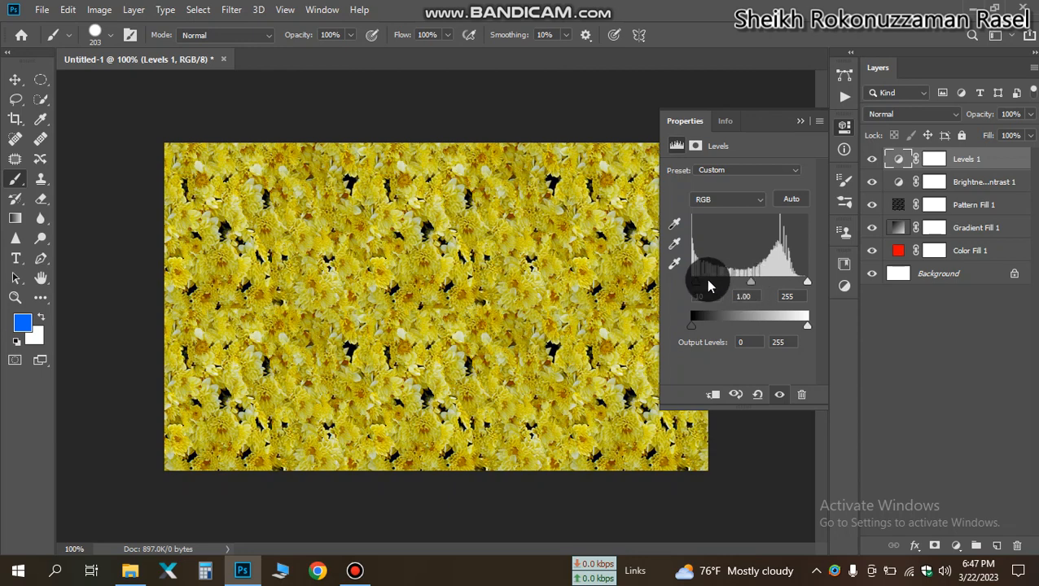
{"action": "left_click_drag", "start_coordinate": [695, 282], "coordinate": [696, 283]}
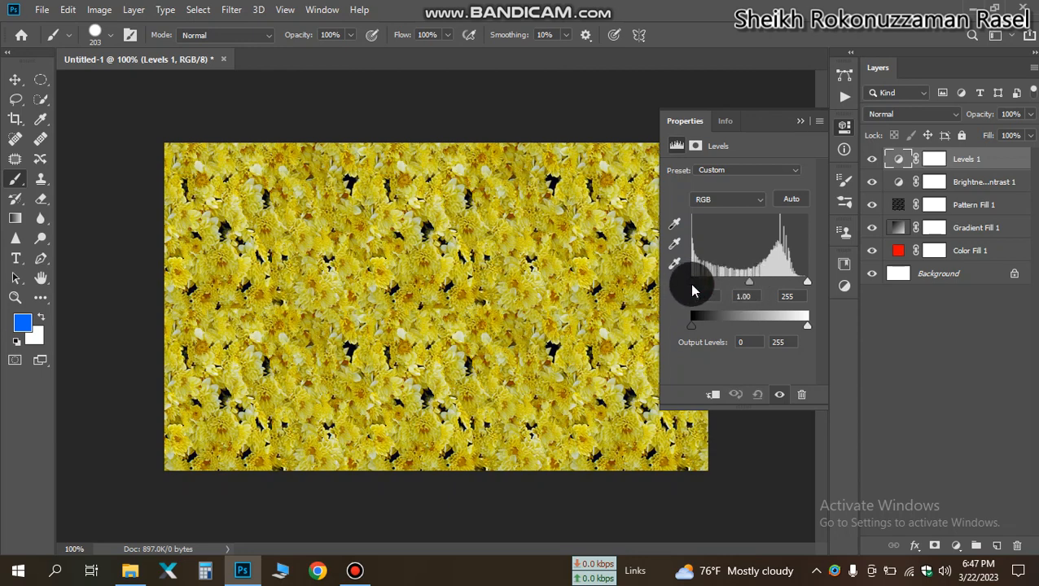
{"action": "mouse_move", "coordinate": [691, 286]}
{"action": "left_mouse_down"}
{"action": "mouse_move", "coordinate": [712, 287]}
{"action": "mouse_move", "coordinate": [691, 282]}
{"action": "left_mouse_up"}
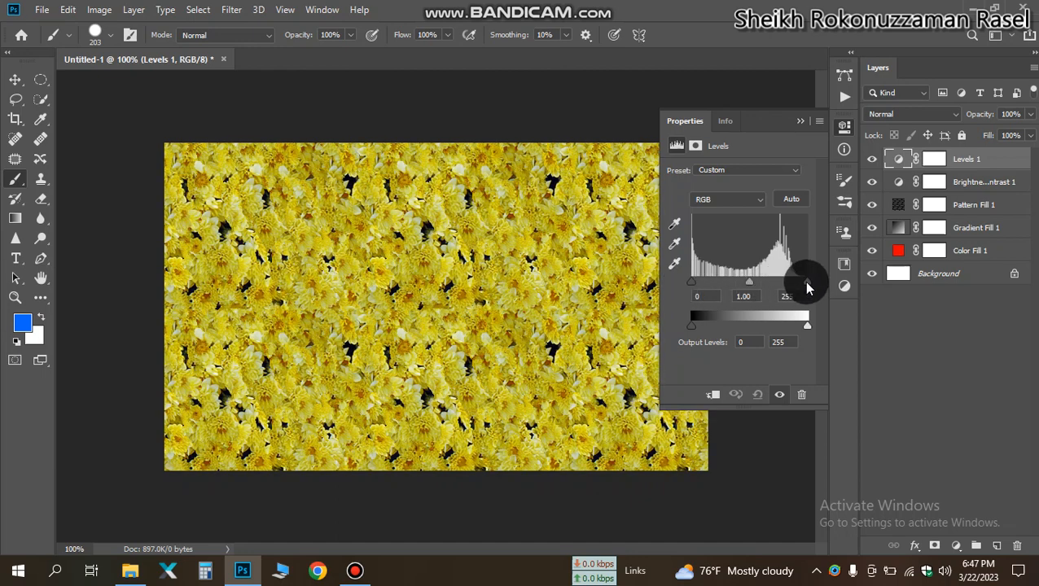
{"action": "left_click_drag", "start_coordinate": [807, 283], "coordinate": [748, 285]}
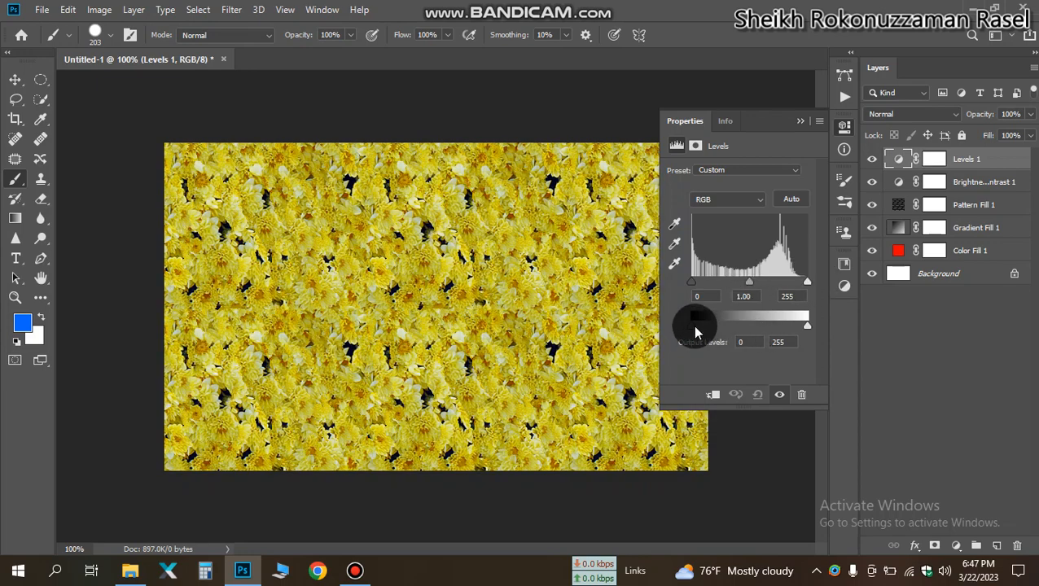
{"action": "mouse_move", "coordinate": [692, 326]}
{"action": "left_mouse_down"}
{"action": "mouse_move", "coordinate": [785, 326]}
{"action": "mouse_move", "coordinate": [682, 326]}
{"action": "left_mouse_up"}
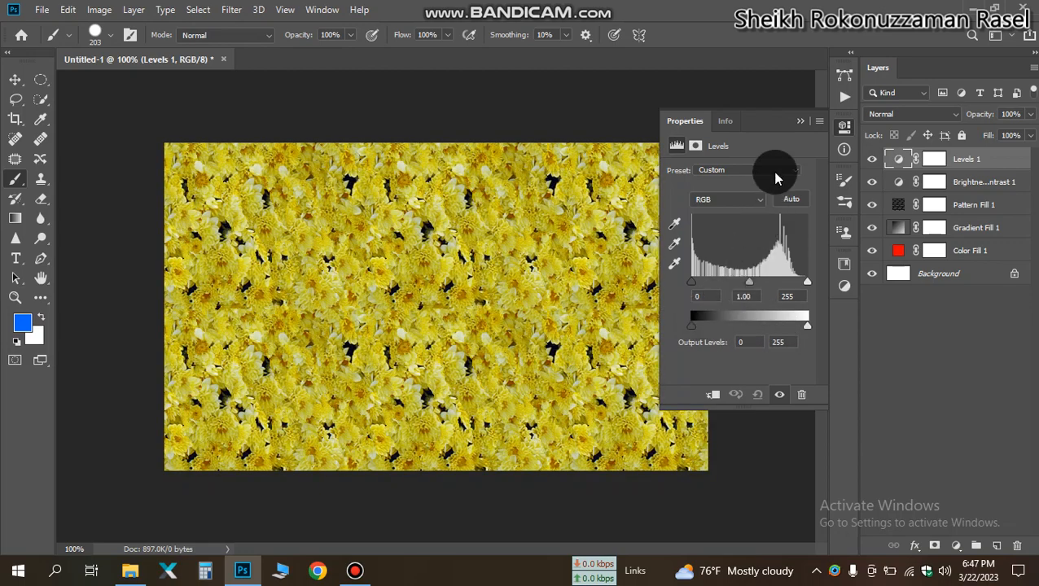
{"action": "left_click", "coordinate": [800, 124]}
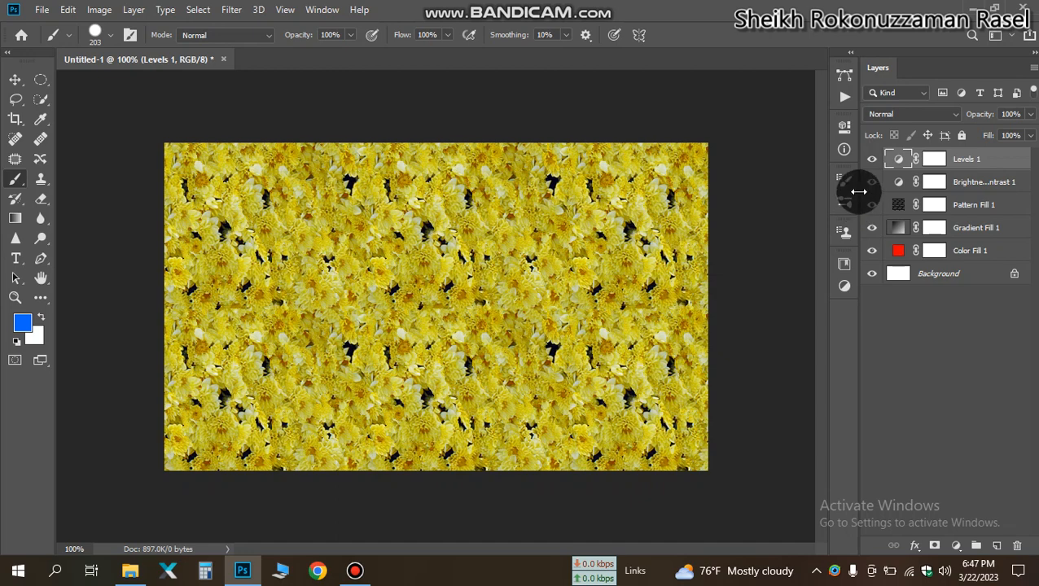
Reopen the Levels adjustment layer's settings, view its Green and Blue channels, and collapse the settings.
{"action": "double_click", "coordinate": [897, 159]}
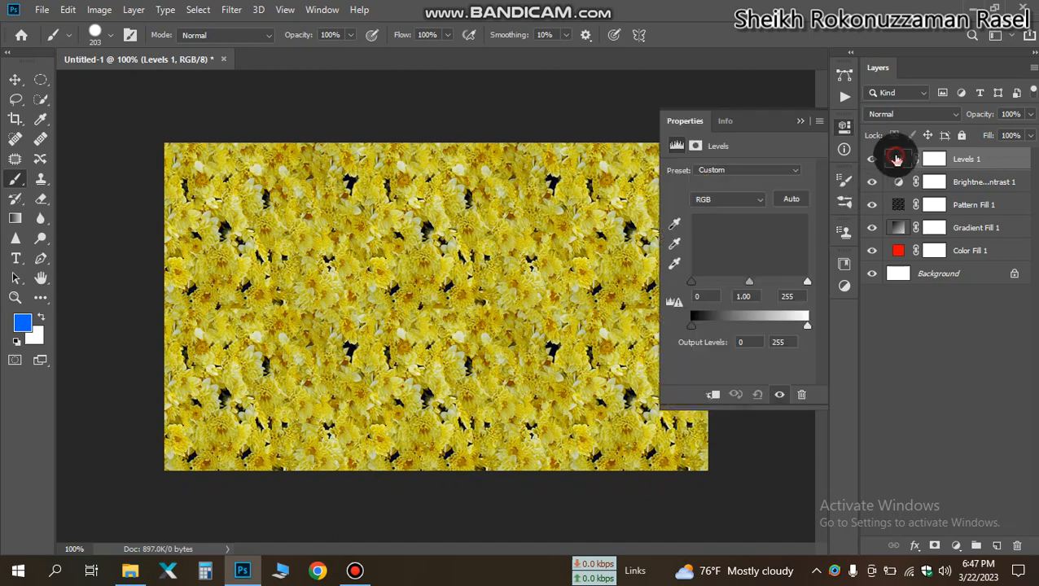
{"action": "left_click", "coordinate": [746, 200]}
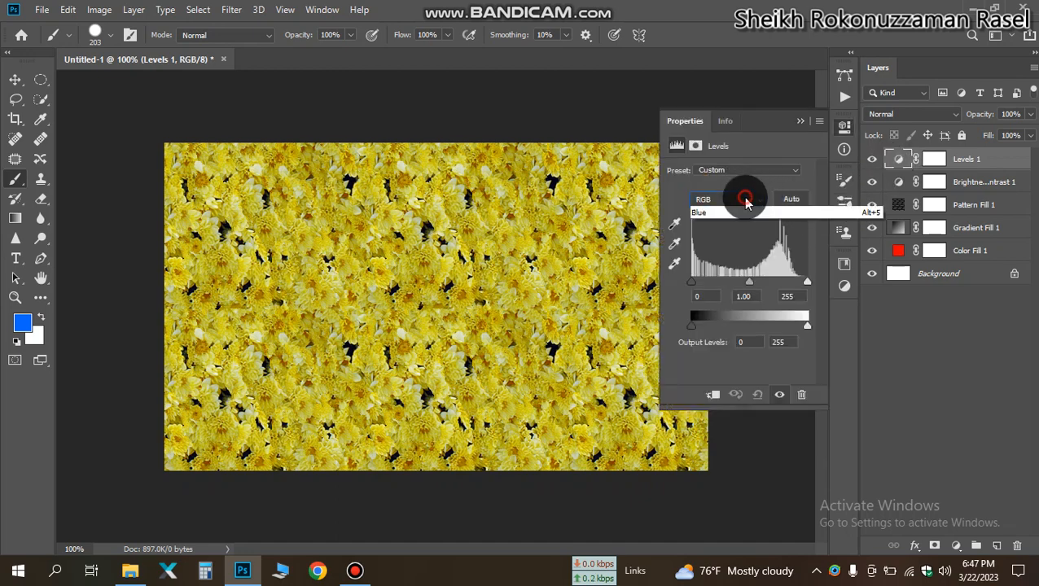
{"action": "left_click", "coordinate": [733, 222]}
{"action": "left_click", "coordinate": [758, 204]}
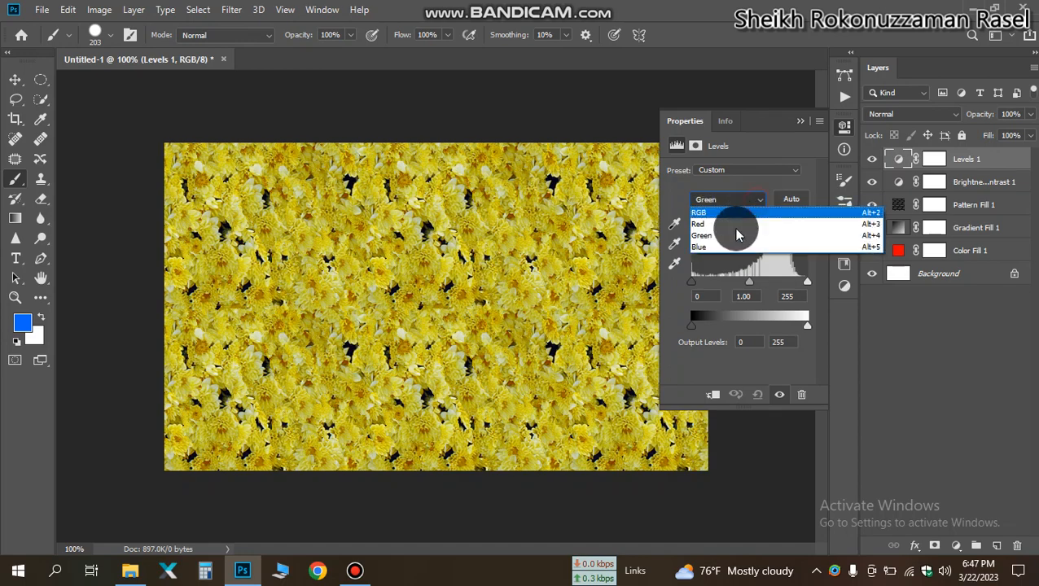
{"action": "left_click", "coordinate": [714, 248]}
{"action": "left_click", "coordinate": [802, 122]}
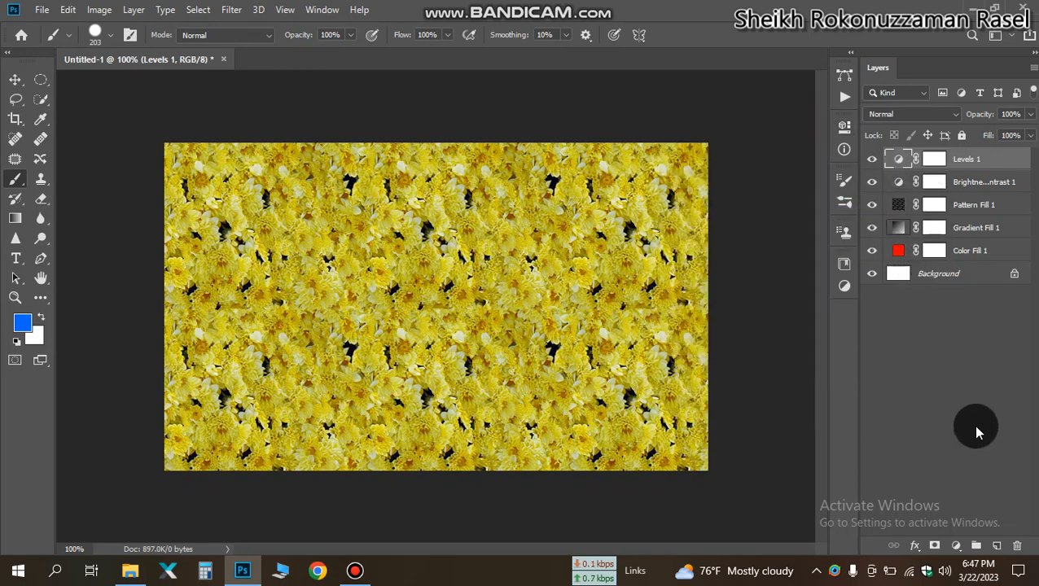
Add a Hue/Saturation adjustment layer above the Levels layer, keeping its default settings.
{"action": "left_click", "coordinate": [957, 545]}
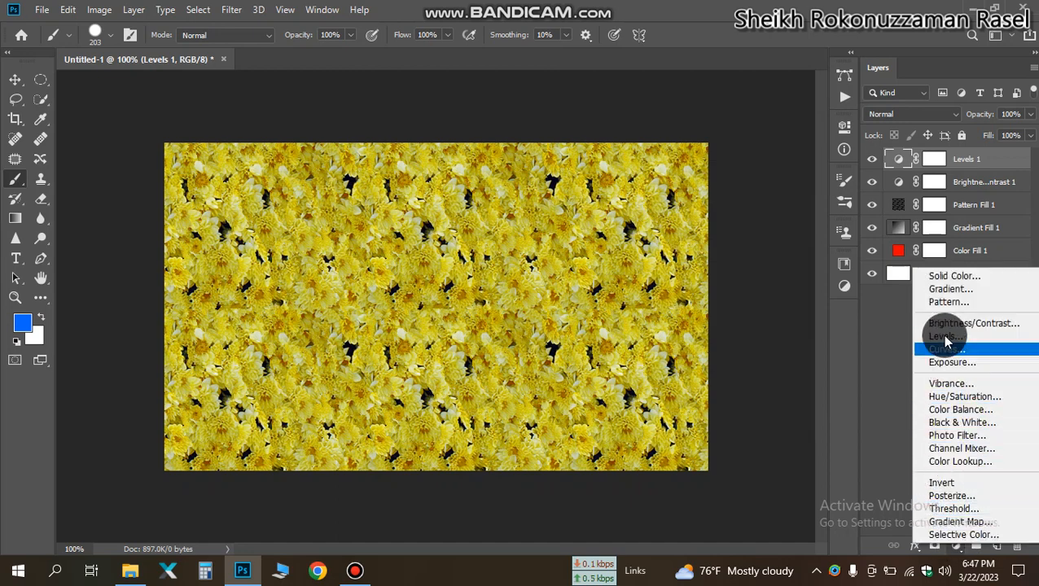
{"action": "left_click", "coordinate": [949, 397]}
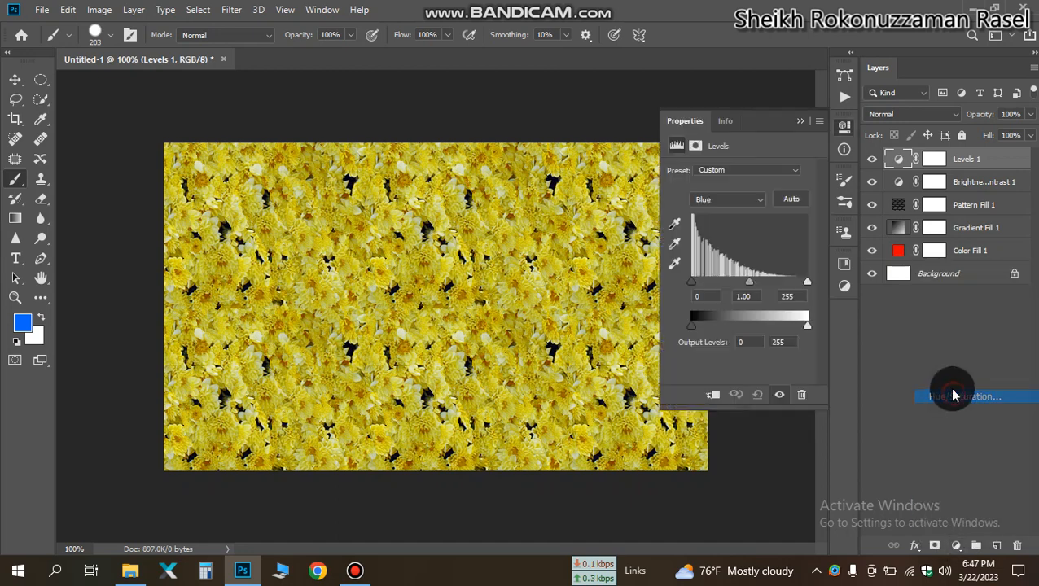
{"action": "left_click", "coordinate": [799, 121]}
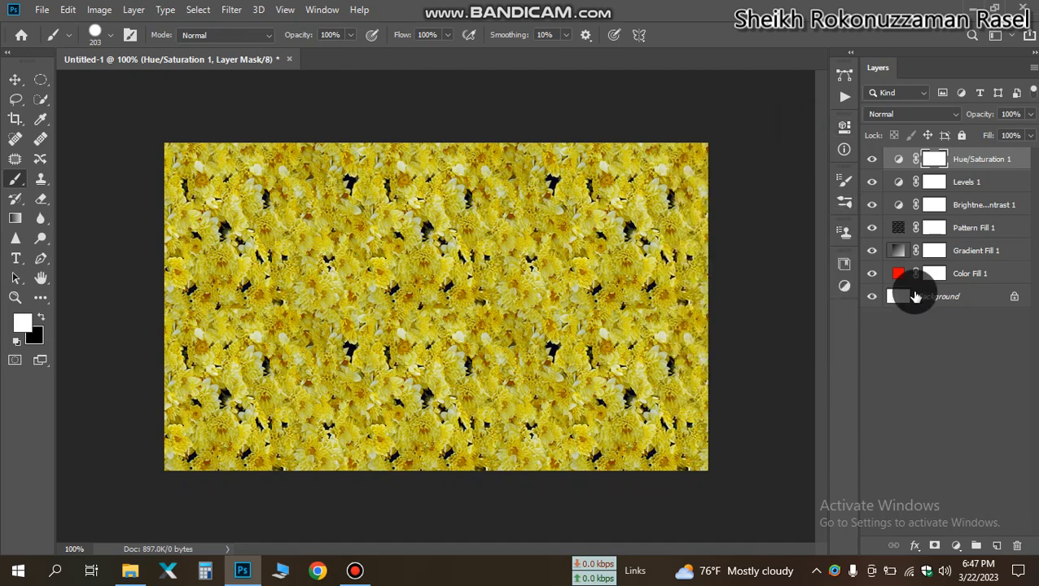
Select the Background layer and hide all fill and adjustment layers above it.
{"action": "left_click", "coordinate": [980, 299]}
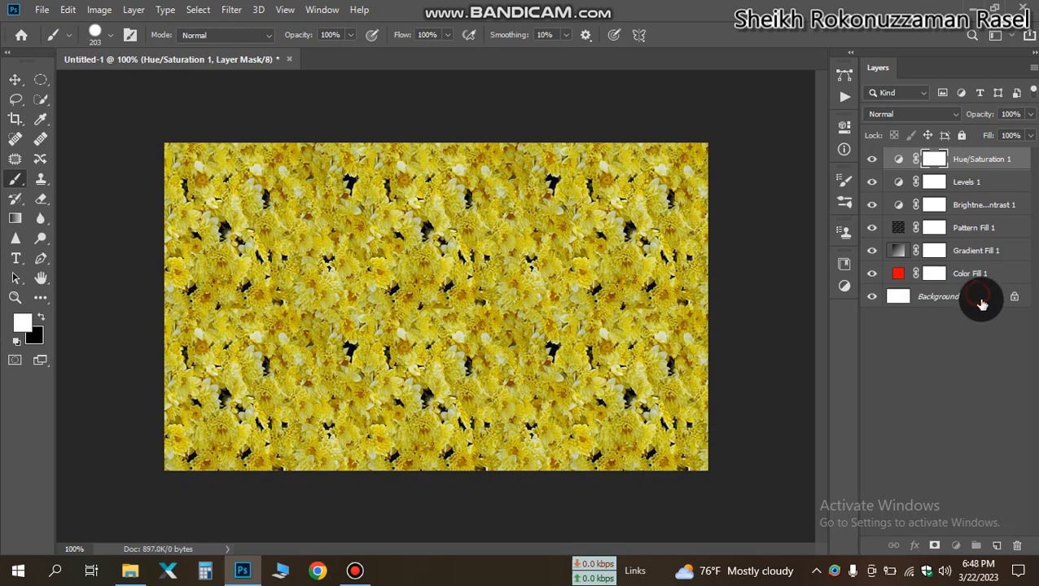
{"action": "left_click", "coordinate": [872, 298]}
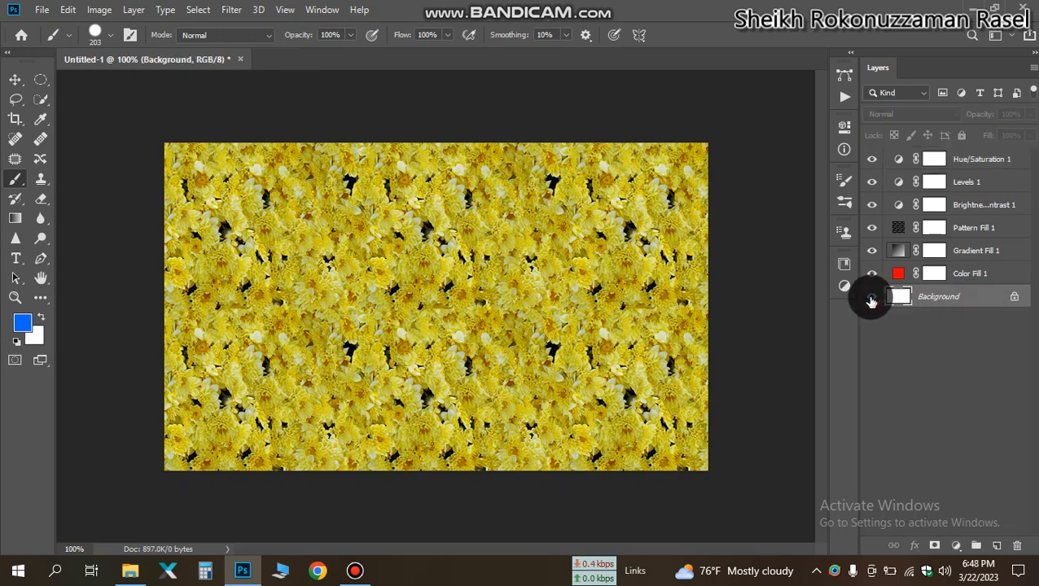
{"action": "left_click", "coordinate": [871, 273]}
{"action": "left_click", "coordinate": [870, 248]}
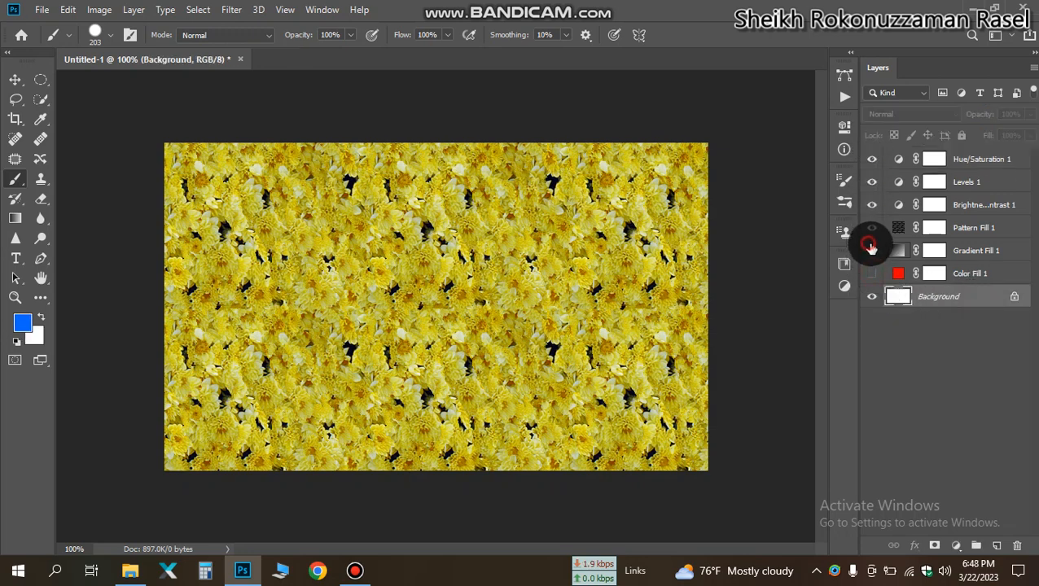
{"action": "left_click", "coordinate": [871, 225]}
{"action": "left_click", "coordinate": [871, 203]}
{"action": "left_click", "coordinate": [871, 181]}
{"action": "left_click", "coordinate": [870, 157]}
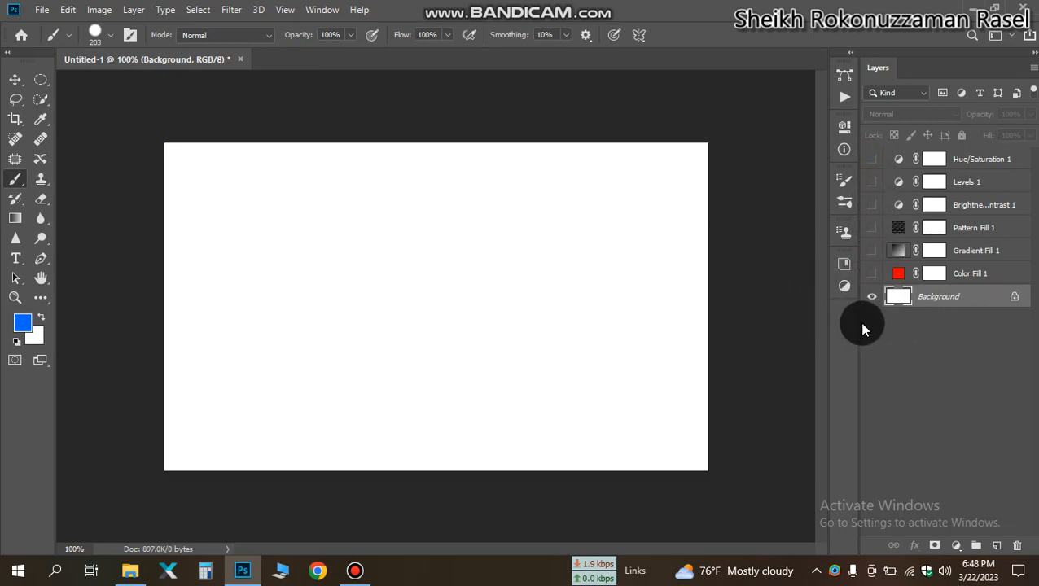
Show all the hidden fill and adjustment layers again.
{"action": "left_click", "coordinate": [871, 204]}
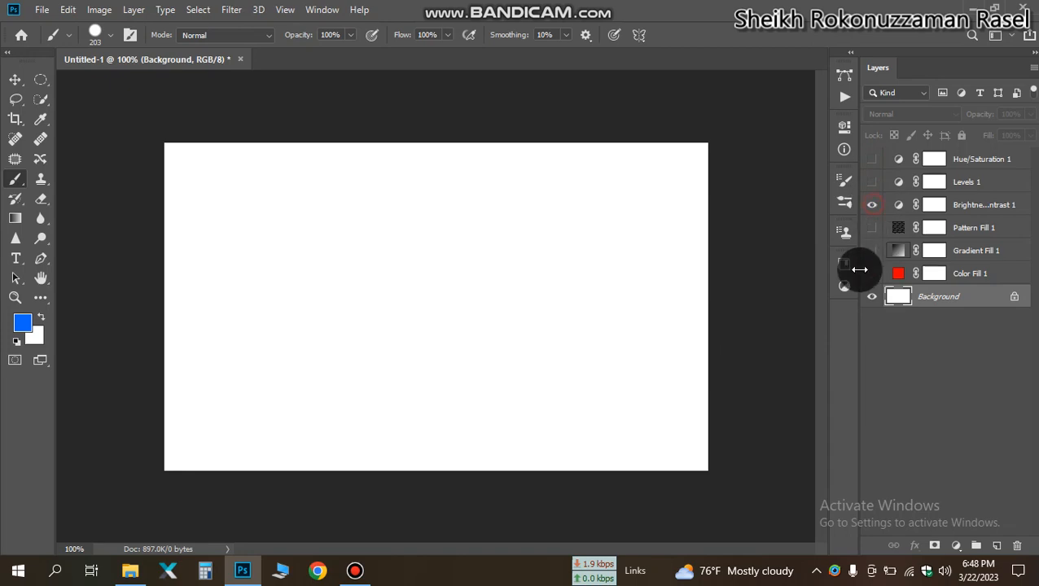
{"action": "left_click", "coordinate": [871, 229]}
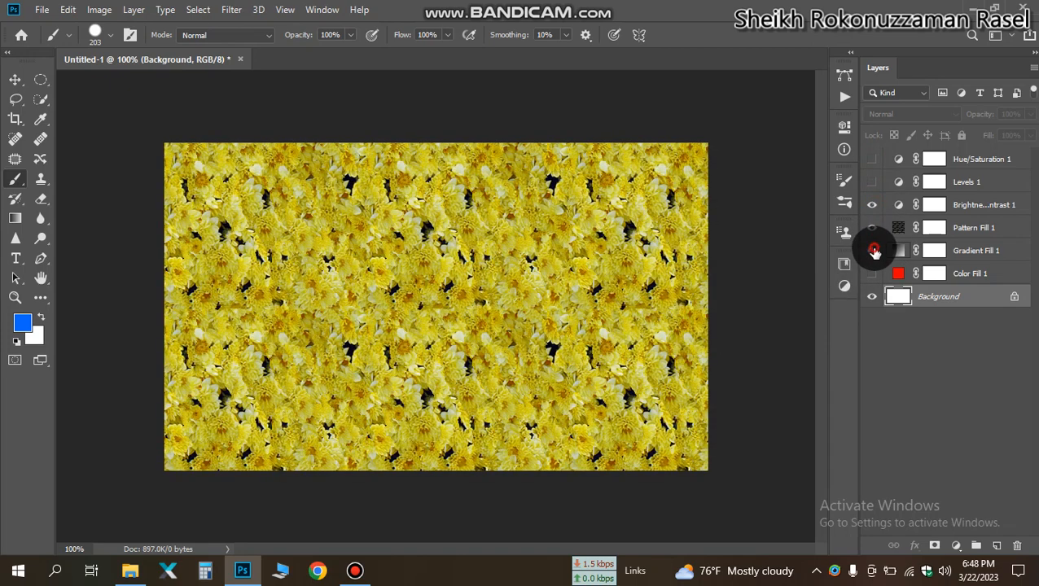
{"action": "left_click", "coordinate": [872, 182]}
{"action": "left_click", "coordinate": [872, 159]}
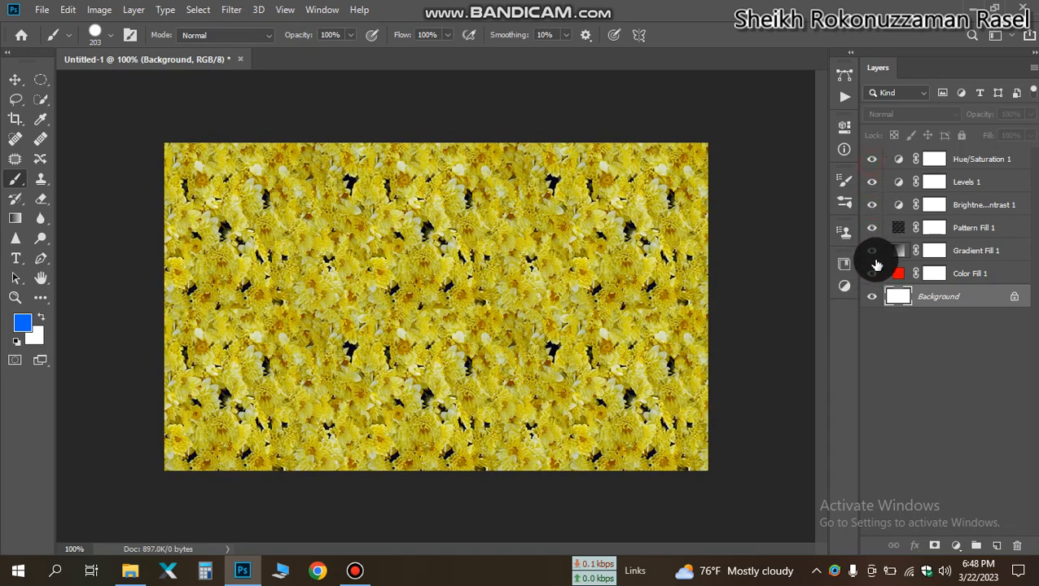
Delete the Hue/Saturation, Levels, Brightness/Contrast, Pattern, Gradient and Color Fill layers, leaving only the Background.
{"action": "left_click", "coordinate": [974, 159]}
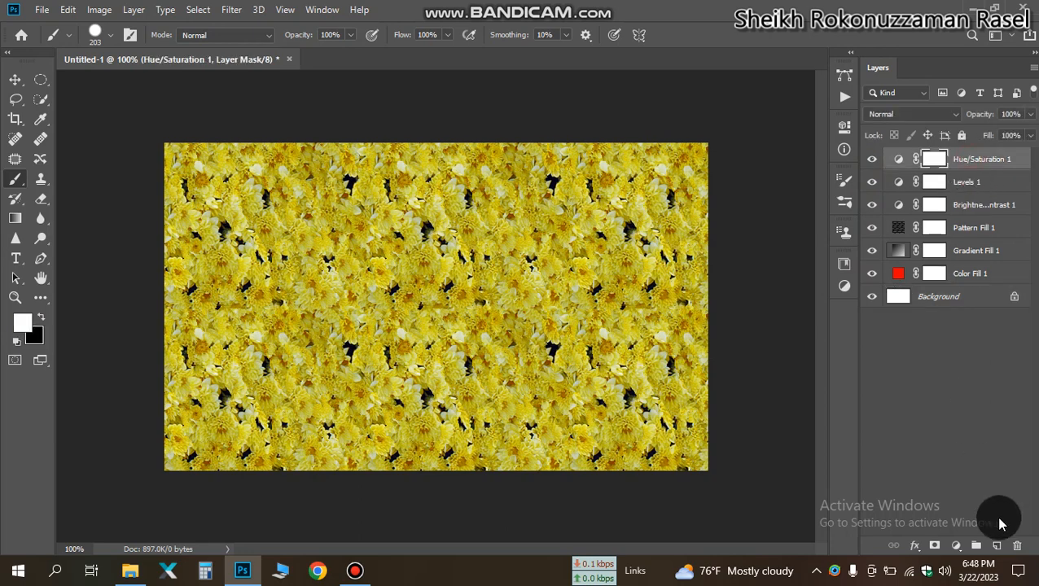
{"action": "left_click", "coordinate": [1014, 545]}
{"action": "left_click", "coordinate": [1014, 546]}
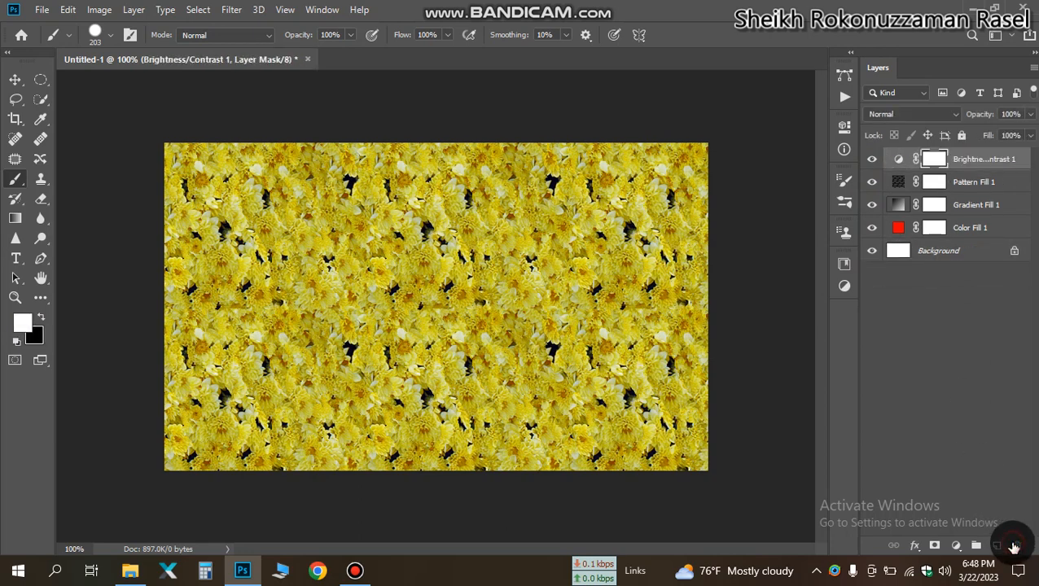
{"action": "left_click", "coordinate": [1014, 546]}
{"action": "left_click", "coordinate": [1014, 545]}
{"action": "left_click", "coordinate": [1014, 545]}
{"action": "left_click", "coordinate": [1014, 546]}
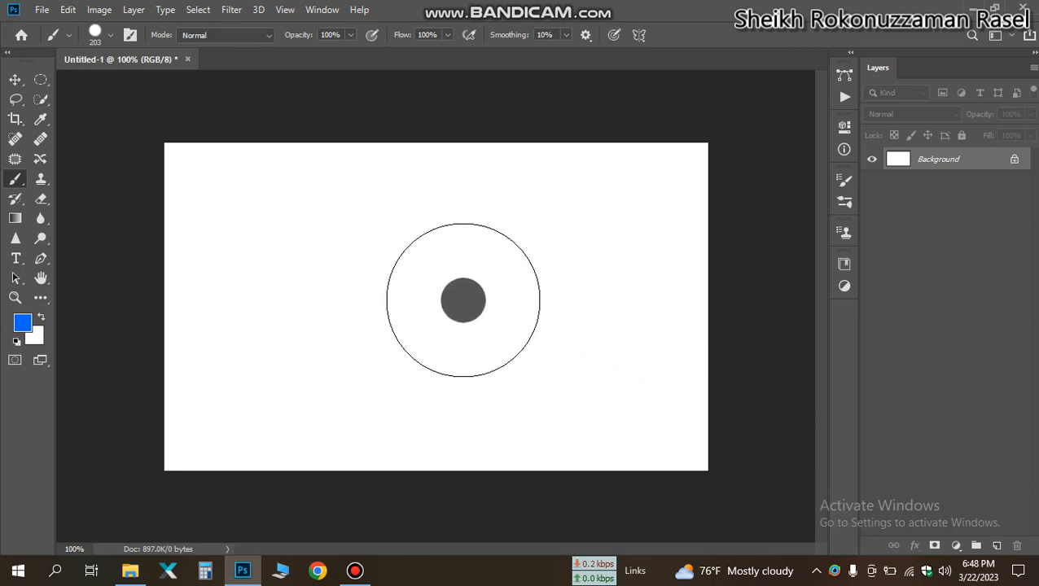
Set the foreground color to a bright, fully saturated red.
{"action": "left_click", "coordinate": [24, 327]}
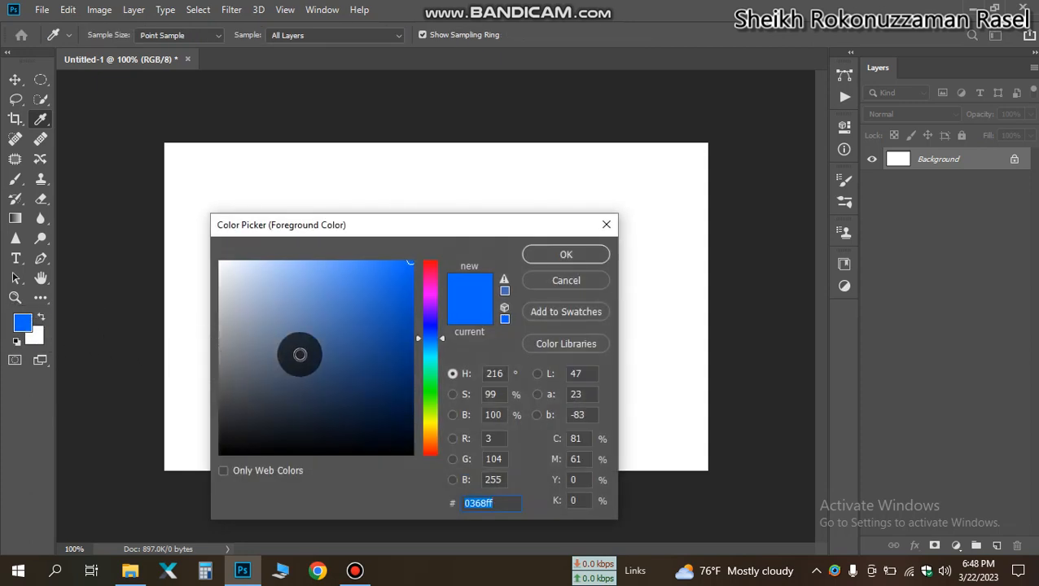
{"action": "mouse_move", "coordinate": [358, 334]}
{"action": "left_mouse_down"}
{"action": "mouse_move", "coordinate": [408, 339]}
{"action": "mouse_move", "coordinate": [422, 385]}
{"action": "mouse_move", "coordinate": [436, 366]}
{"action": "mouse_move", "coordinate": [431, 256]}
{"action": "left_mouse_up"}
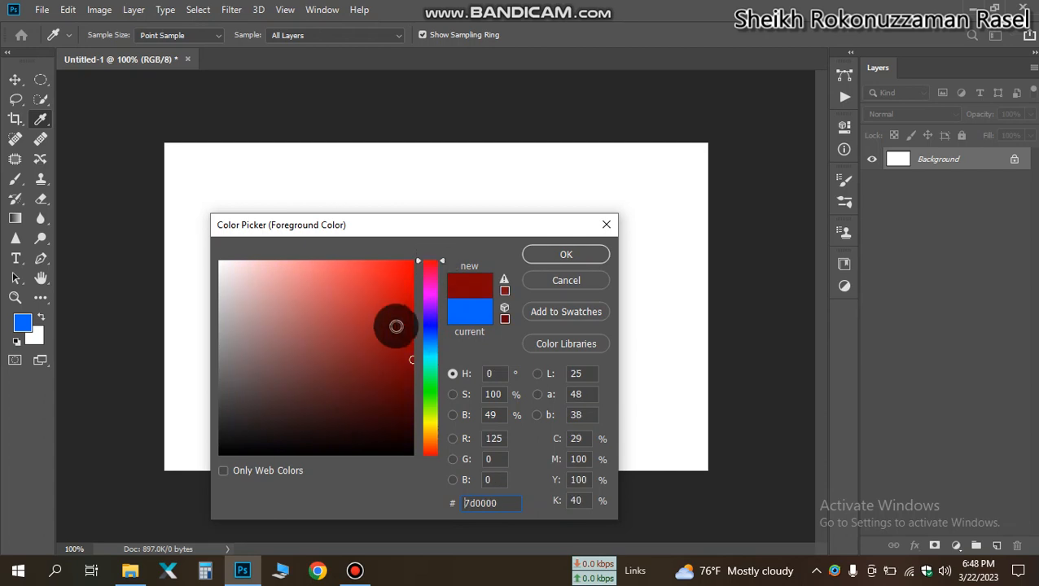
{"action": "mouse_move", "coordinate": [397, 326]}
{"action": "left_mouse_down"}
{"action": "mouse_move", "coordinate": [413, 256]}
{"action": "mouse_move", "coordinate": [434, 258]}
{"action": "left_mouse_up"}
{"action": "left_click", "coordinate": [565, 255]}
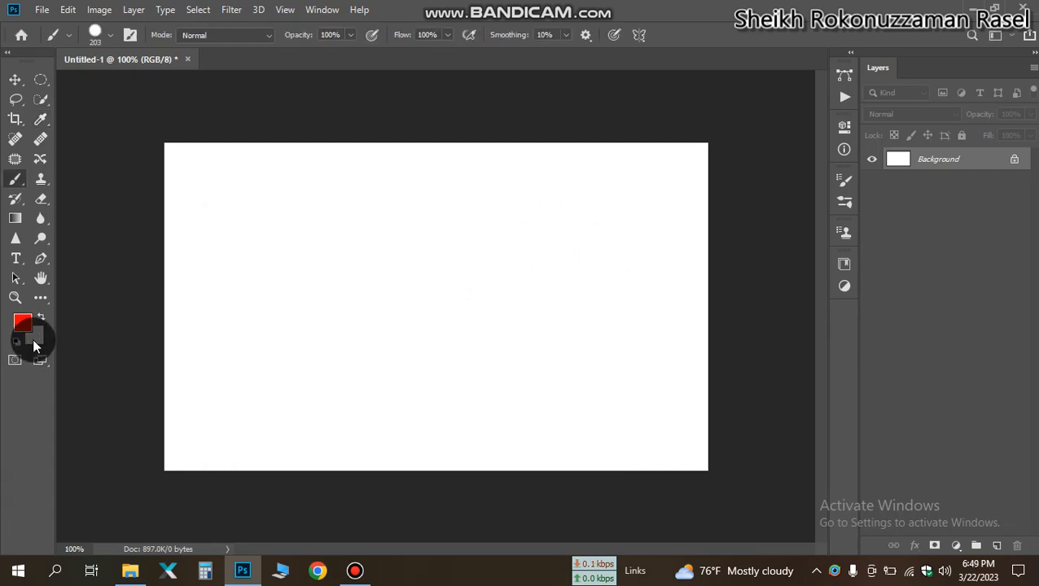
Set the background color to black (000000), and reset the foreground and background to the default black and white.
{"action": "left_click", "coordinate": [33, 342]}
{"action": "left_click_drag", "start_coordinate": [380, 364], "coordinate": [427, 440]}
{"action": "left_click_drag", "start_coordinate": [430, 359], "coordinate": [432, 319]}
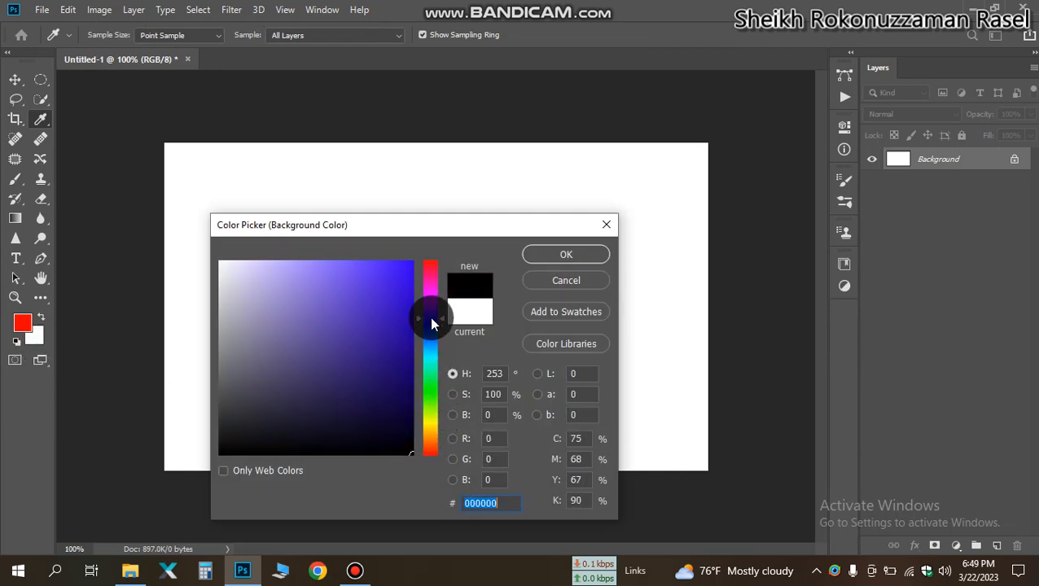
{"action": "left_click", "coordinate": [577, 259]}
{"action": "key", "text": "b"}
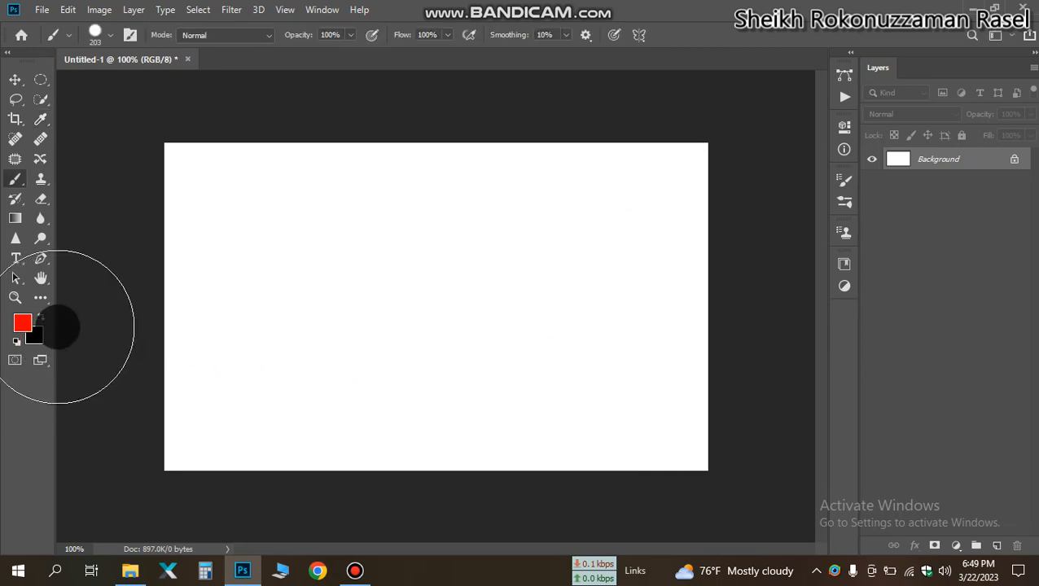
{"action": "left_click", "coordinate": [17, 344]}
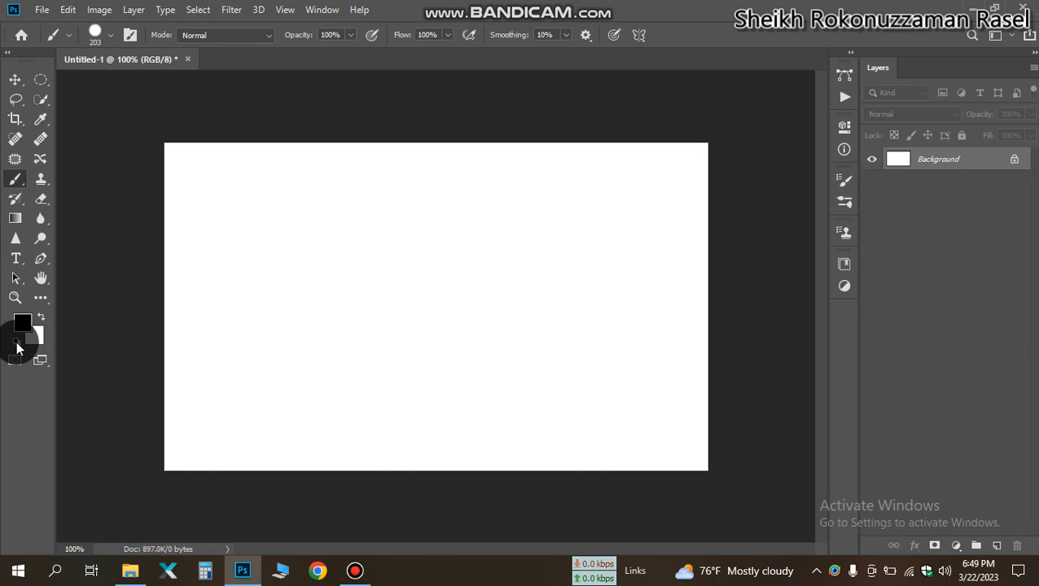
Set the foreground color to pure red (ff0000) after trying other hues and shades in the Color Picker.
{"action": "left_click", "coordinate": [24, 324]}
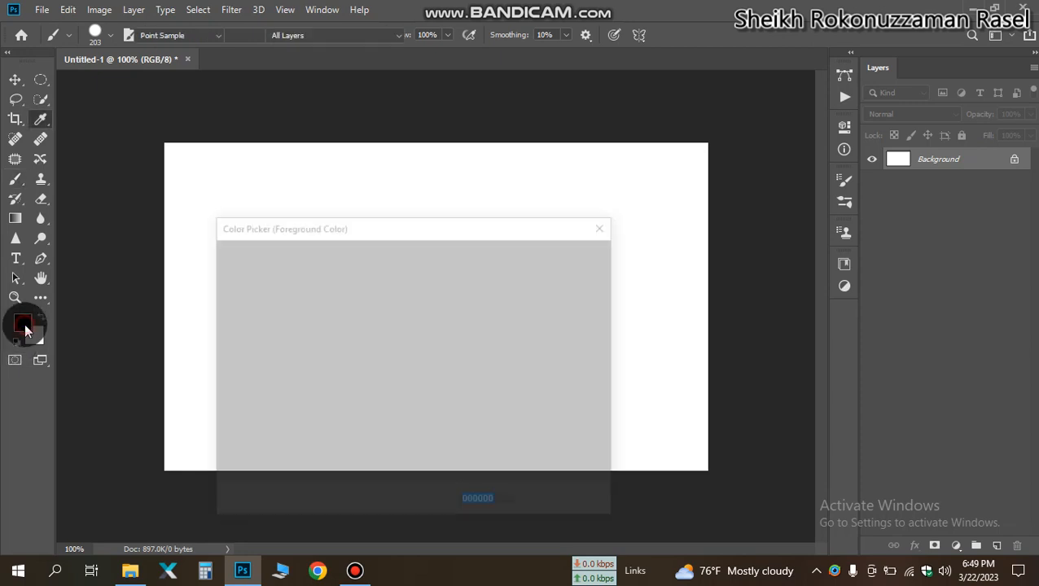
{"action": "left_click", "coordinate": [356, 262]}
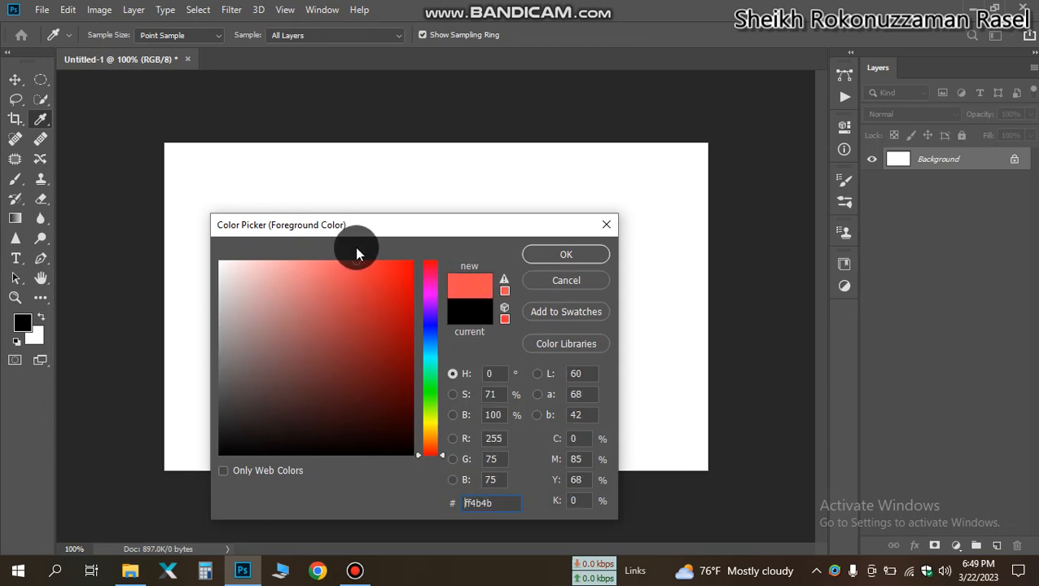
{"action": "left_click_drag", "start_coordinate": [430, 405], "coordinate": [440, 458]}
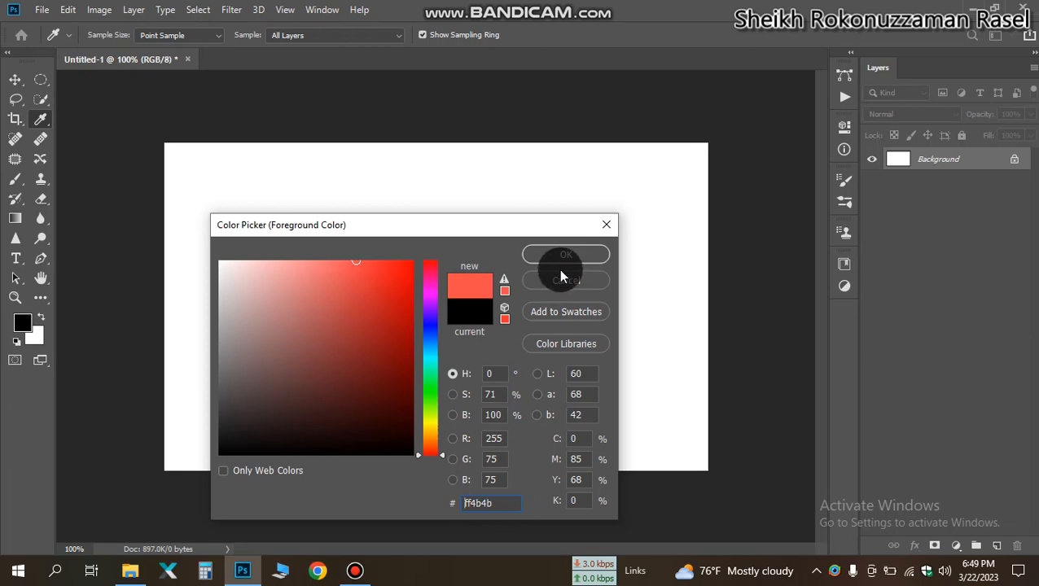
{"action": "mouse_move", "coordinate": [431, 453]}
{"action": "left_mouse_down"}
{"action": "mouse_move", "coordinate": [429, 262]}
{"action": "mouse_move", "coordinate": [430, 463]}
{"action": "mouse_move", "coordinate": [440, 266]}
{"action": "mouse_move", "coordinate": [439, 459]}
{"action": "left_mouse_up"}
{"action": "mouse_move", "coordinate": [358, 264]}
{"action": "left_mouse_down"}
{"action": "mouse_move", "coordinate": [415, 261]}
{"action": "mouse_move", "coordinate": [287, 246]}
{"action": "mouse_move", "coordinate": [430, 250]}
{"action": "left_mouse_up"}
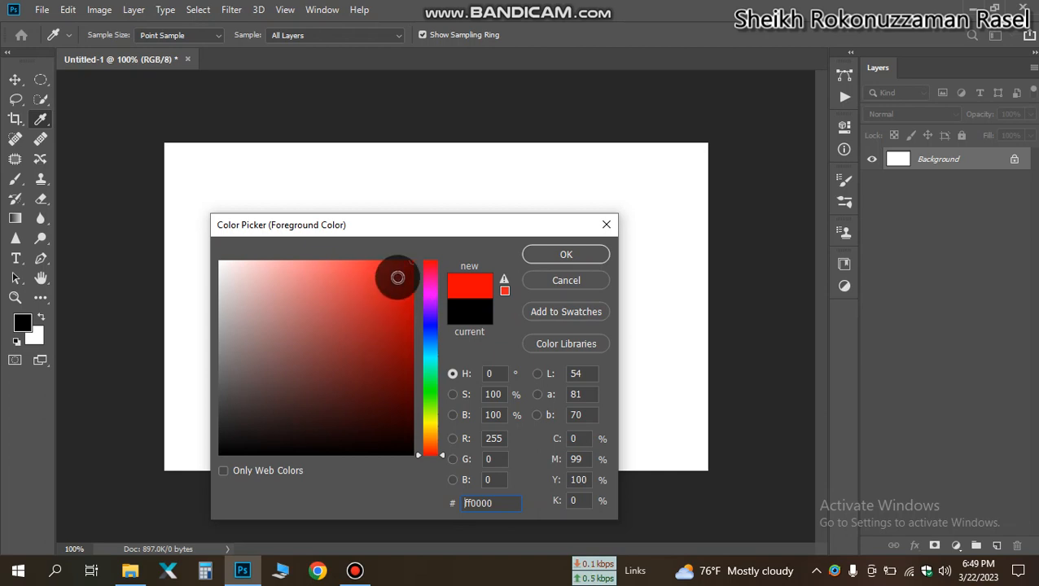
{"action": "mouse_move", "coordinate": [410, 263]}
{"action": "left_mouse_down"}
{"action": "mouse_move", "coordinate": [216, 246]}
{"action": "mouse_move", "coordinate": [279, 252]}
{"action": "mouse_move", "coordinate": [377, 303]}
{"action": "left_mouse_up"}
{"action": "left_click_drag", "start_coordinate": [428, 357], "coordinate": [439, 252]}
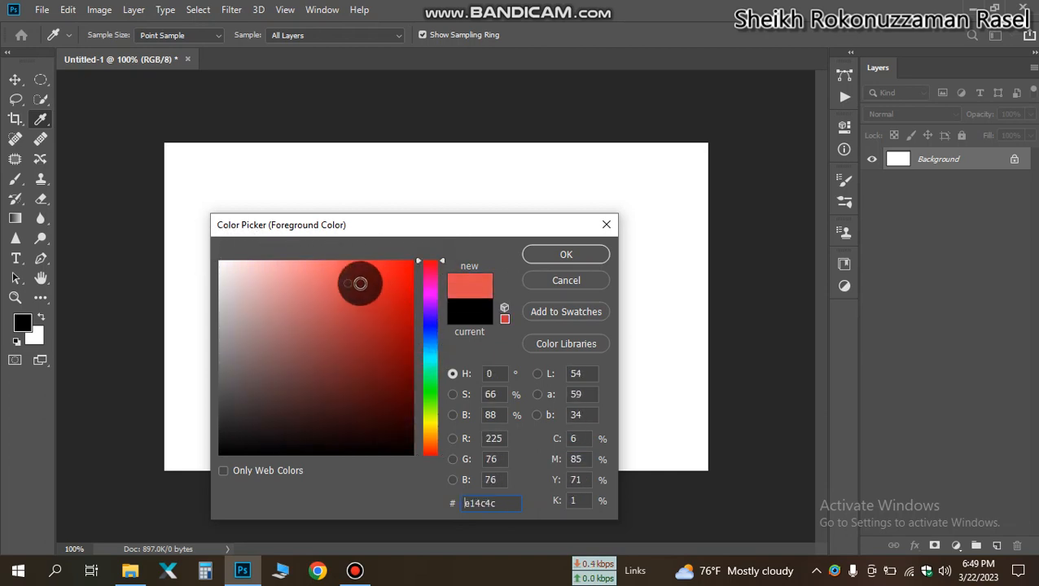
{"action": "mouse_move", "coordinate": [346, 281]}
{"action": "left_mouse_down"}
{"action": "mouse_move", "coordinate": [401, 263]}
{"action": "mouse_move", "coordinate": [436, 232]}
{"action": "mouse_move", "coordinate": [402, 292]}
{"action": "mouse_move", "coordinate": [418, 339]}
{"action": "mouse_move", "coordinate": [415, 473]}
{"action": "mouse_move", "coordinate": [230, 480]}
{"action": "mouse_move", "coordinate": [398, 480]}
{"action": "mouse_move", "coordinate": [399, 255]}
{"action": "mouse_move", "coordinate": [441, 278]}
{"action": "mouse_move", "coordinate": [232, 378]}
{"action": "mouse_move", "coordinate": [265, 264]}
{"action": "mouse_move", "coordinate": [404, 343]}
{"action": "mouse_move", "coordinate": [429, 318]}
{"action": "mouse_move", "coordinate": [236, 329]}
{"action": "mouse_move", "coordinate": [191, 321]}
{"action": "mouse_move", "coordinate": [207, 251]}
{"action": "mouse_move", "coordinate": [194, 464]}
{"action": "mouse_move", "coordinate": [369, 347]}
{"action": "mouse_move", "coordinate": [418, 345]}
{"action": "mouse_move", "coordinate": [420, 458]}
{"action": "mouse_move", "coordinate": [408, 466]}
{"action": "mouse_move", "coordinate": [446, 435]}
{"action": "left_mouse_up"}
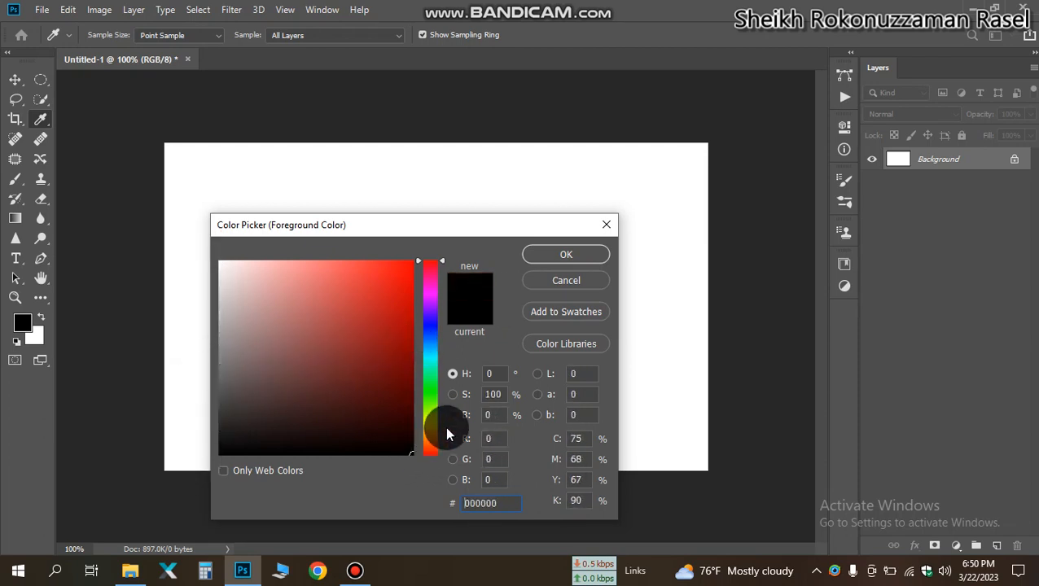
{"action": "mouse_move", "coordinate": [554, 255]}
{"action": "left_mouse_down"}
{"action": "mouse_move", "coordinate": [408, 426]}
{"action": "mouse_move", "coordinate": [408, 323]}
{"action": "mouse_move", "coordinate": [444, 236]}
{"action": "mouse_move", "coordinate": [558, 263]}
{"action": "left_mouse_up"}
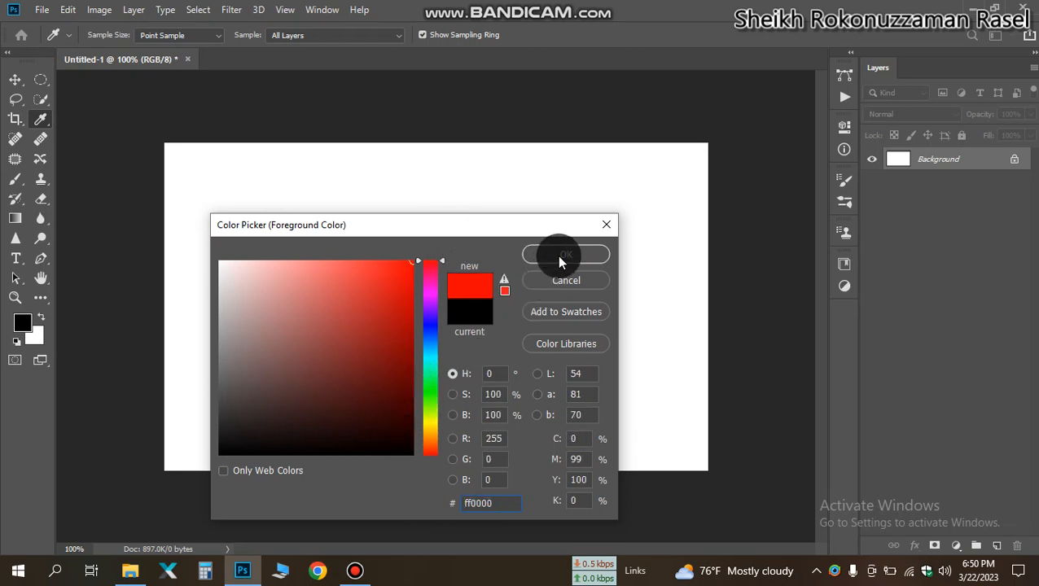
{"action": "left_click", "coordinate": [566, 254]}
{"action": "key", "text": "b"}
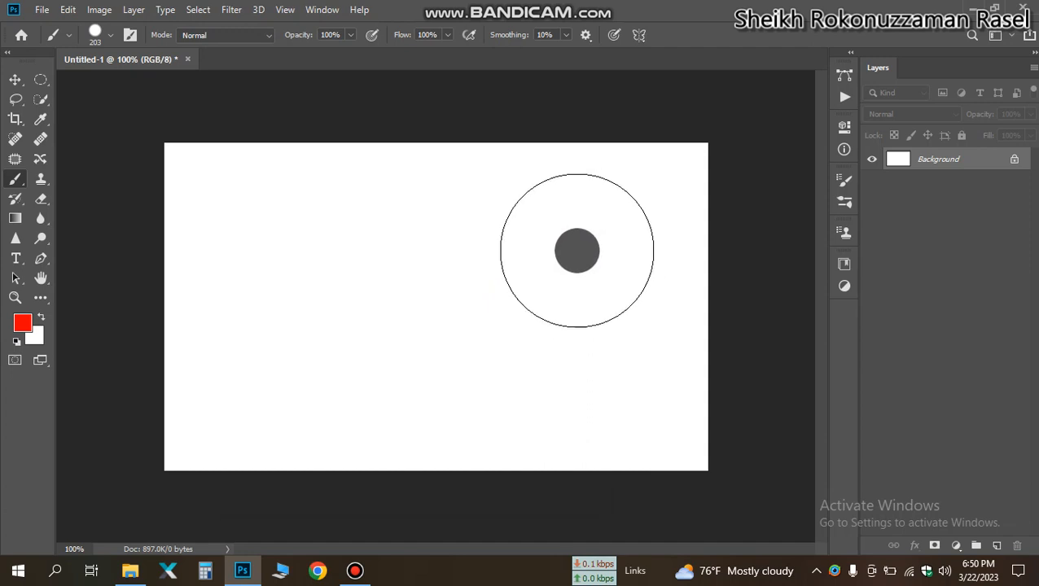
Add a new empty layer above the Background, fill it with the red foreground color, and refill it with the white background color.
{"action": "left_click", "coordinate": [996, 546]}
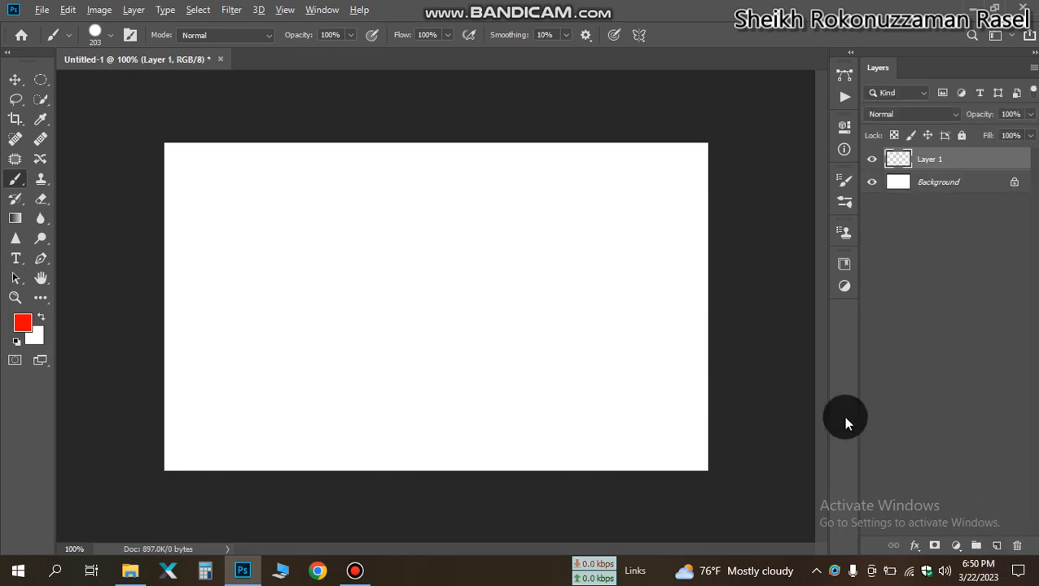
{"action": "key", "text": "alt+BackSpace"}
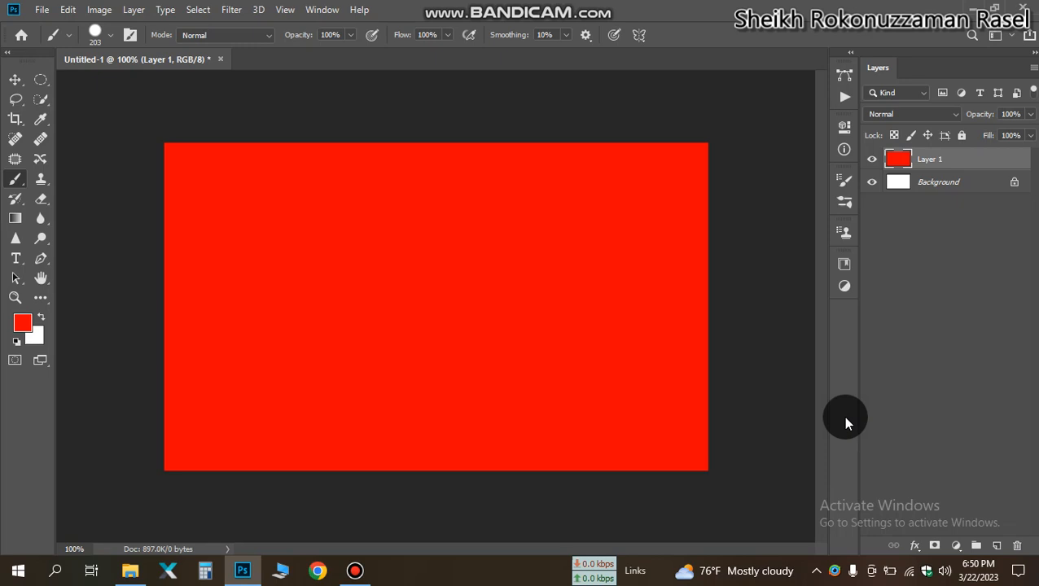
{"action": "key", "text": "ctrl+BackSpace"}
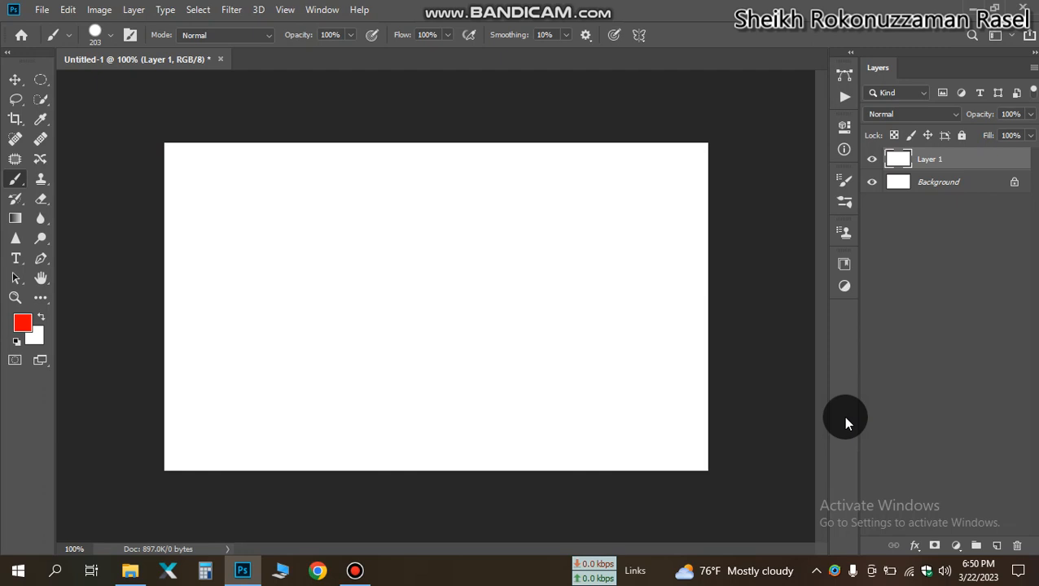
Set the background color to a strong, saturated blue.
{"action": "left_click", "coordinate": [37, 342]}
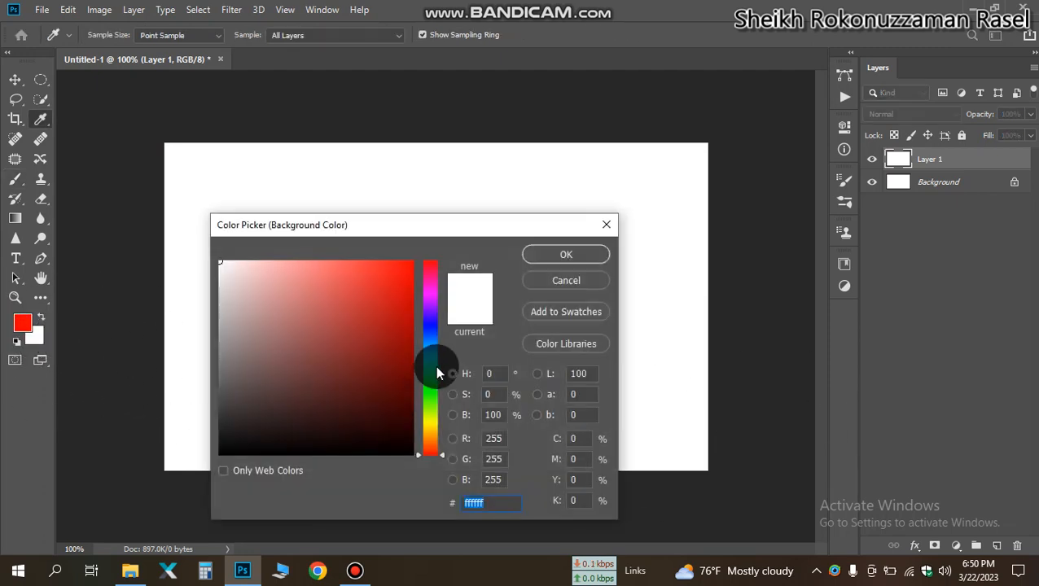
{"action": "left_click", "coordinate": [430, 337]}
{"action": "left_click", "coordinate": [573, 255]}
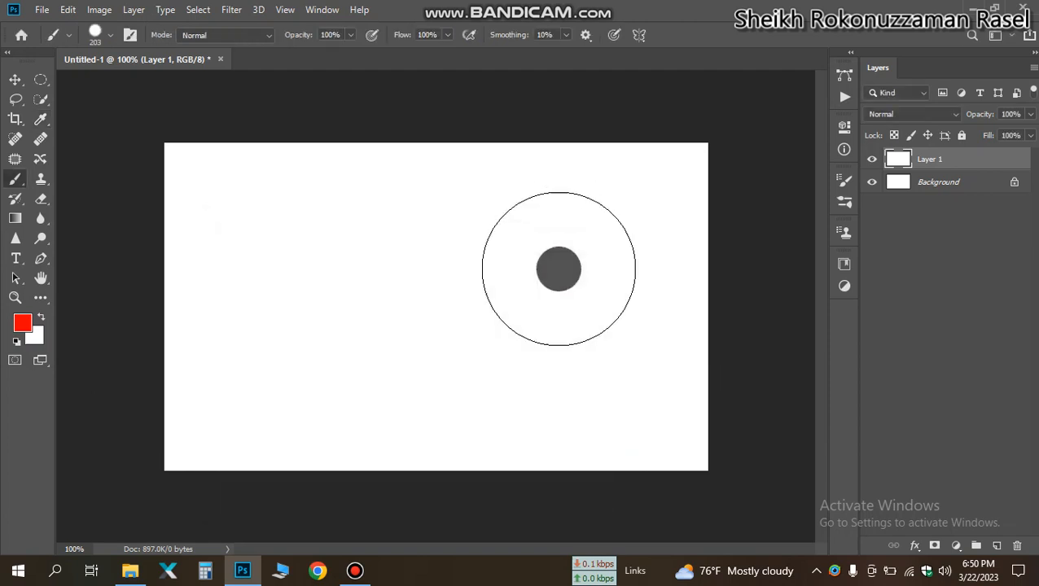
{"action": "left_click", "coordinate": [35, 335]}
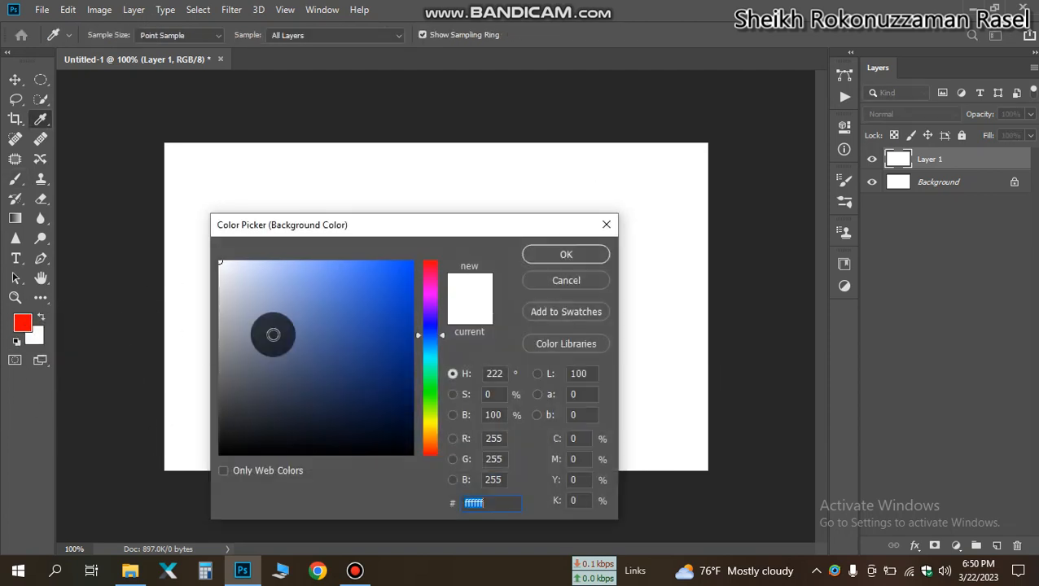
{"action": "left_click", "coordinate": [398, 329]}
{"action": "mouse_move", "coordinate": [399, 329]}
{"action": "left_mouse_down"}
{"action": "mouse_move", "coordinate": [412, 282]}
{"action": "mouse_move", "coordinate": [503, 281]}
{"action": "left_mouse_up"}
{"action": "left_click", "coordinate": [555, 252]}
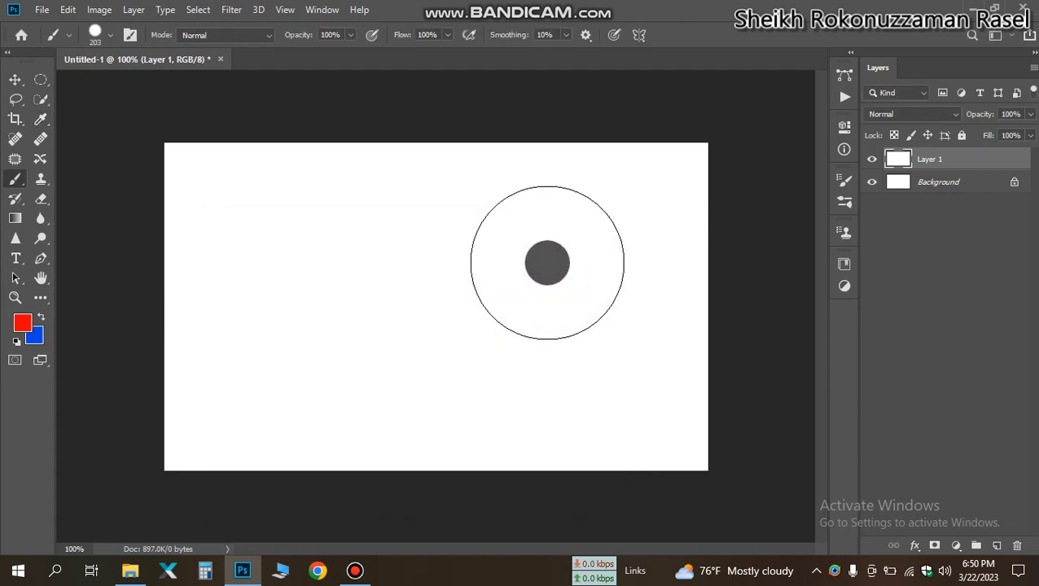
Fill Layer 1 alternately with the blue background color and the red foreground color, twice each, ending on red.
{"action": "key", "text": "ctrl+BackSpace"}
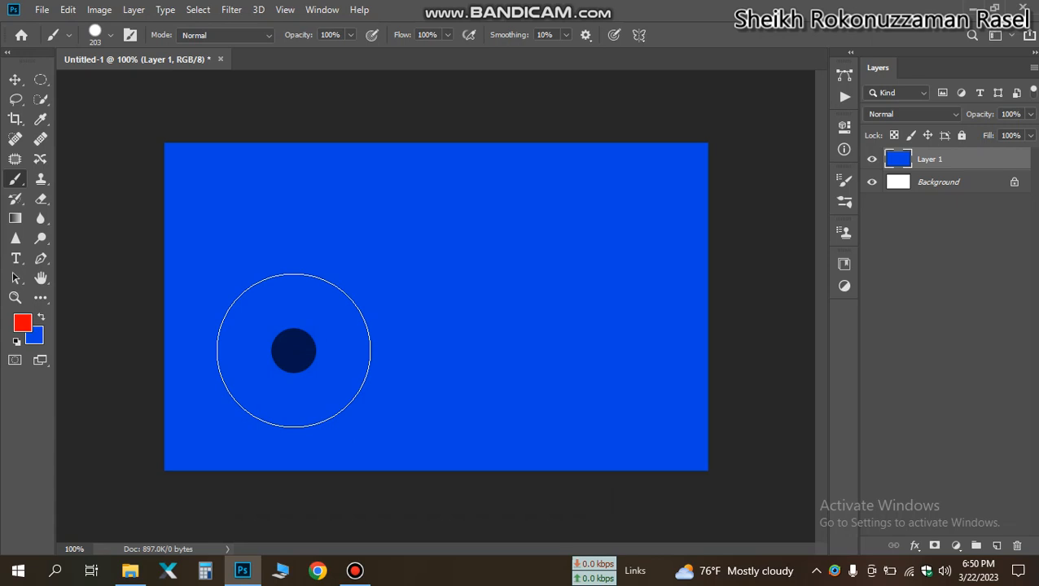
{"action": "key", "text": "alt+BackSpace"}
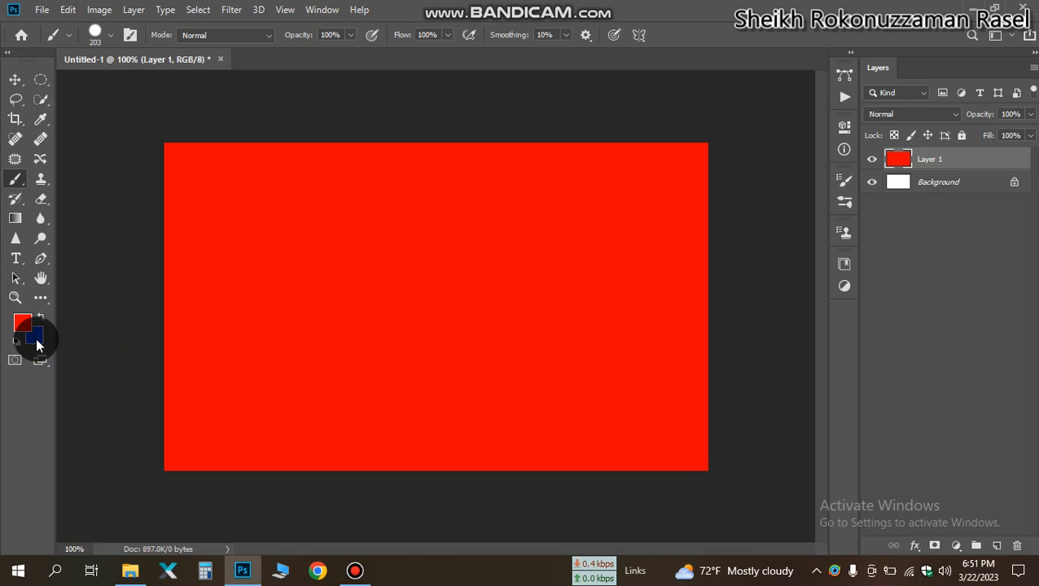
{"action": "key", "text": "ctrl+BackSpace"}
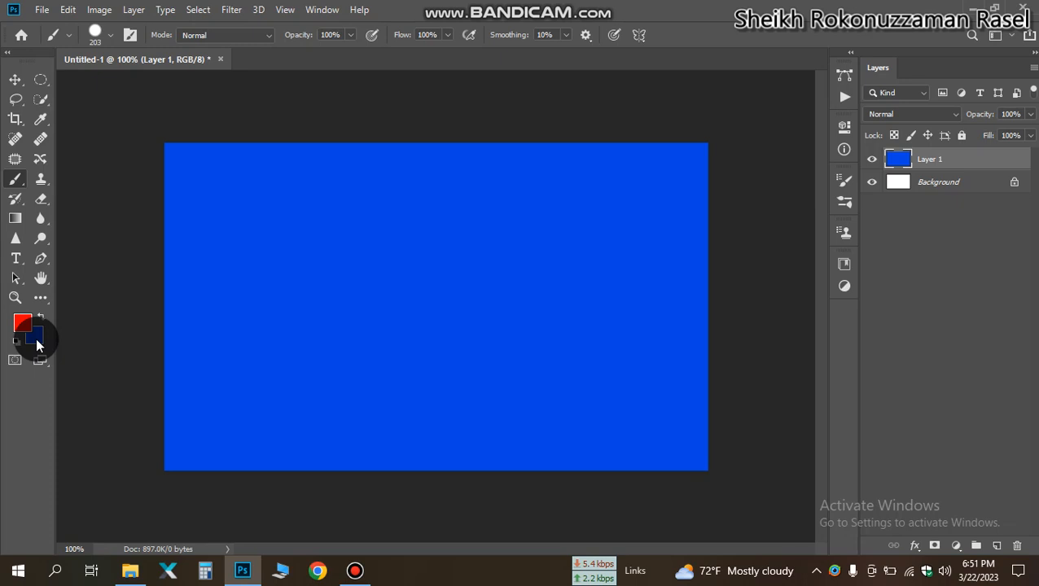
{"action": "key", "text": "alt+BackSpace"}
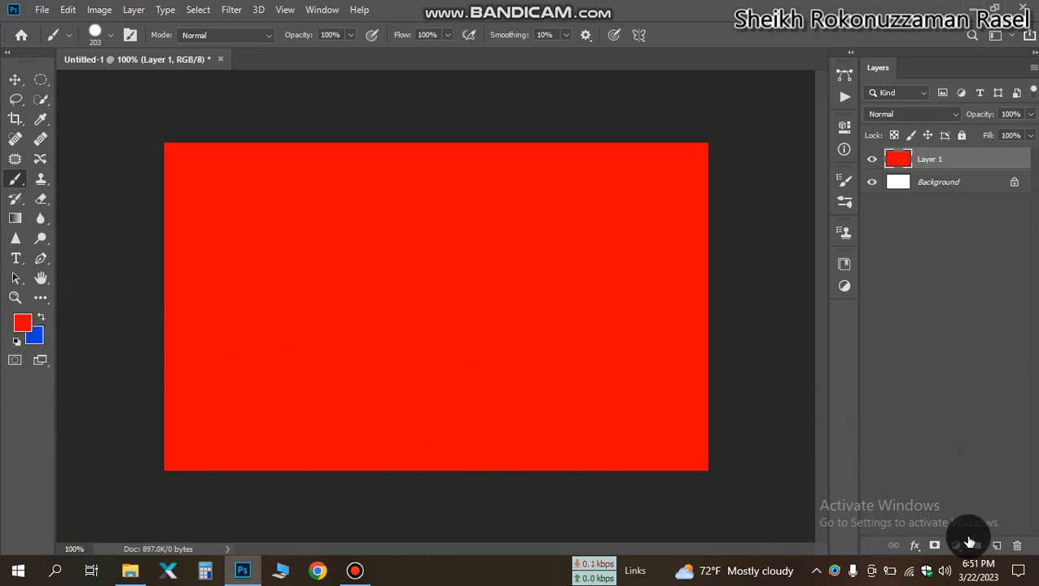
Examine the available fill and adjustment layer types, from Solid Color to Selective Color, without adding any.
{"action": "left_click", "coordinate": [969, 542]}
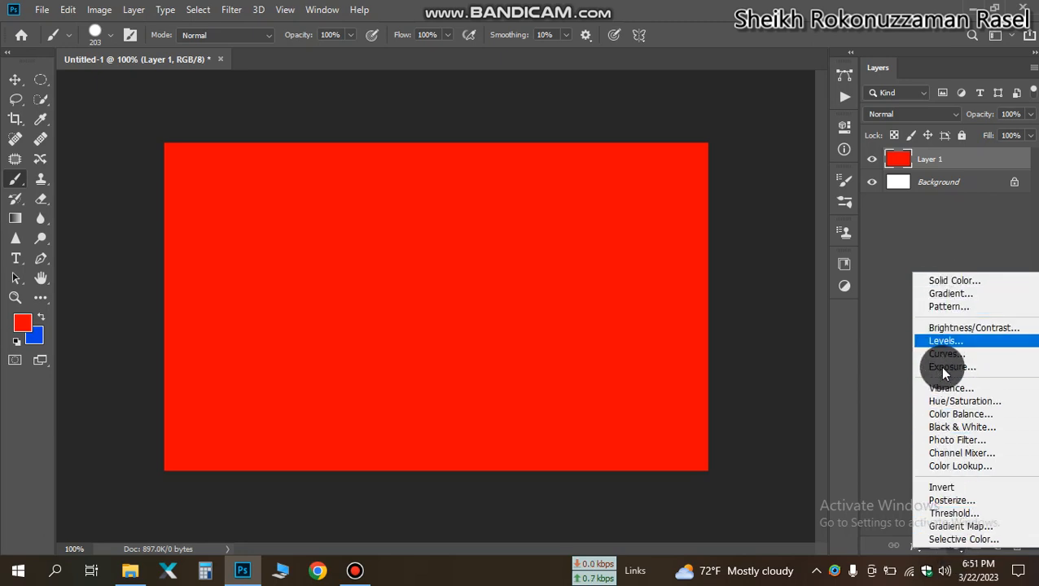
{"action": "left_click", "coordinate": [886, 434]}
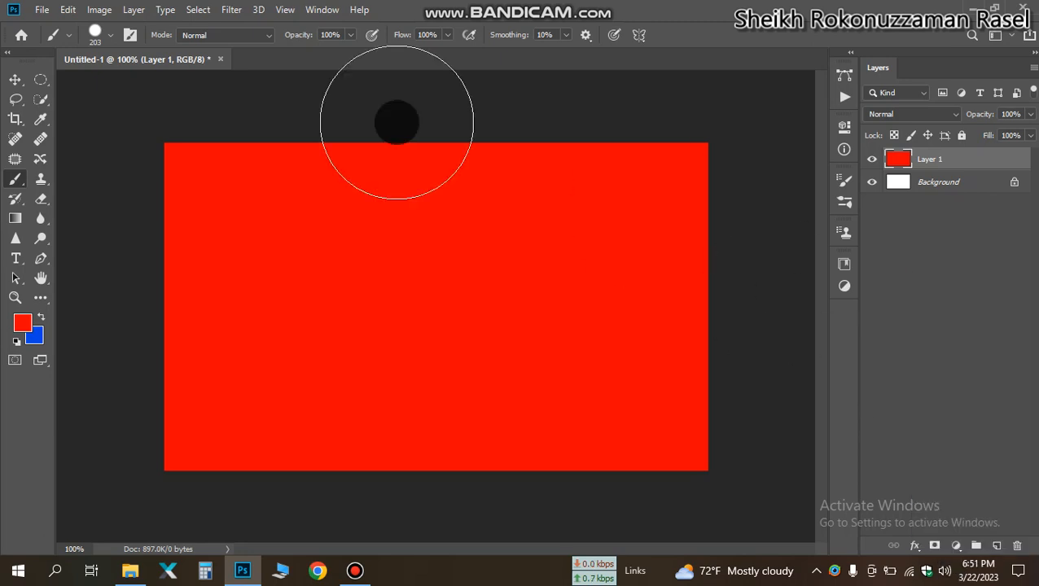
{"action": "left_click", "coordinate": [135, 10]}
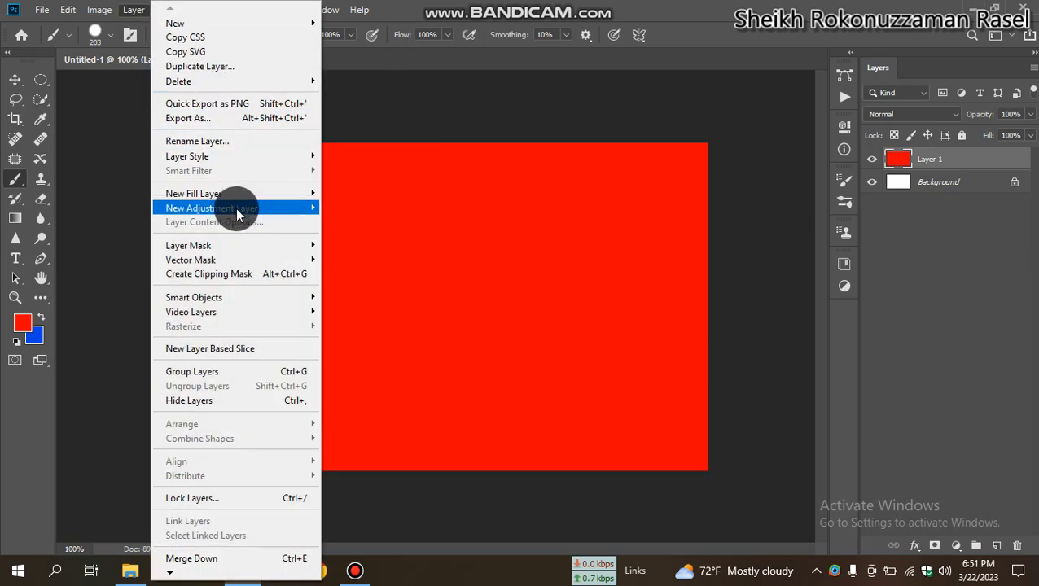
{"action": "mouse_move", "coordinate": [238, 207]}
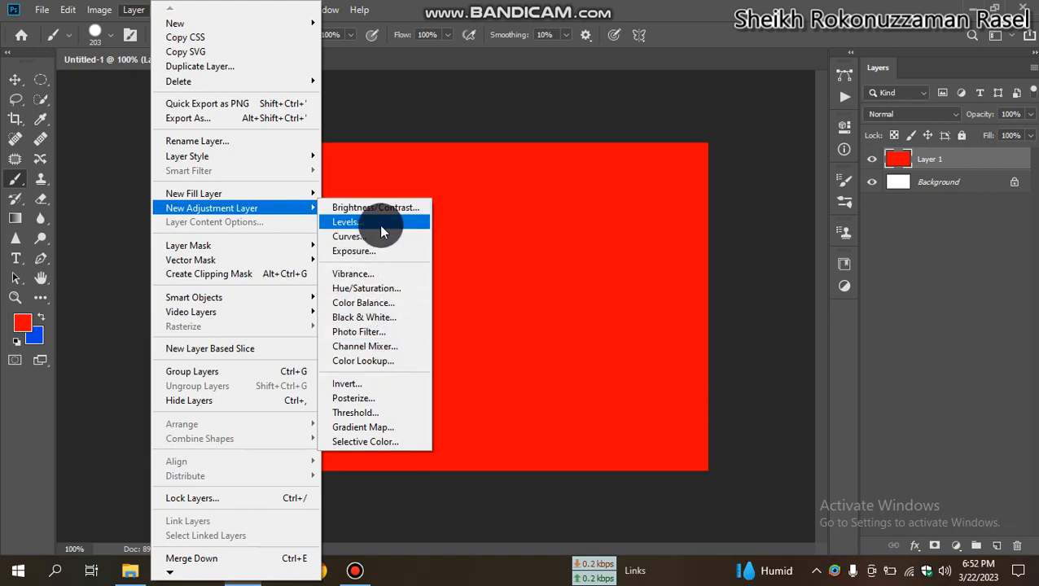
{"action": "left_click", "coordinate": [955, 543]}
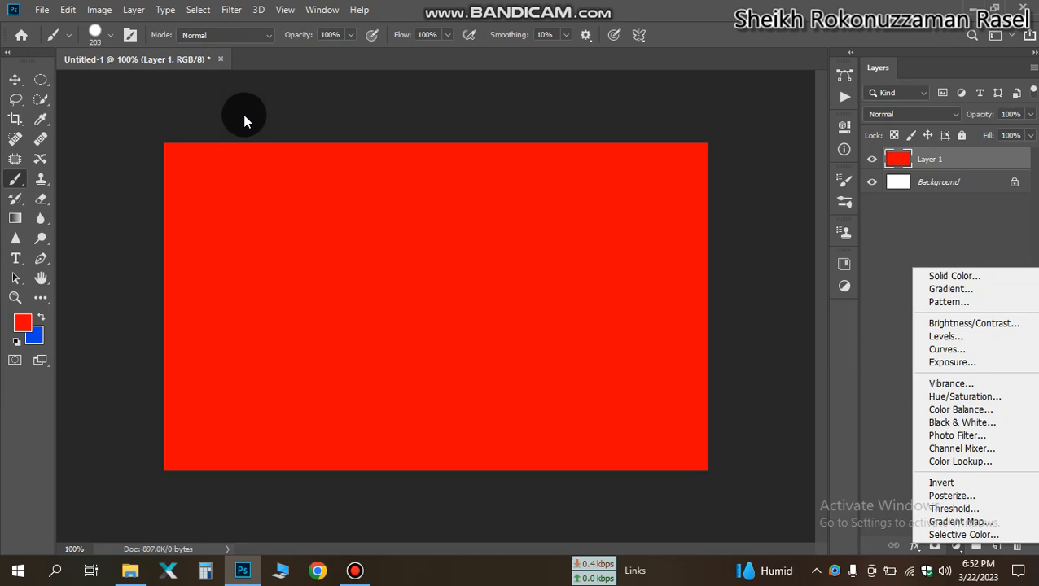
{"action": "left_click", "coordinate": [842, 362]}
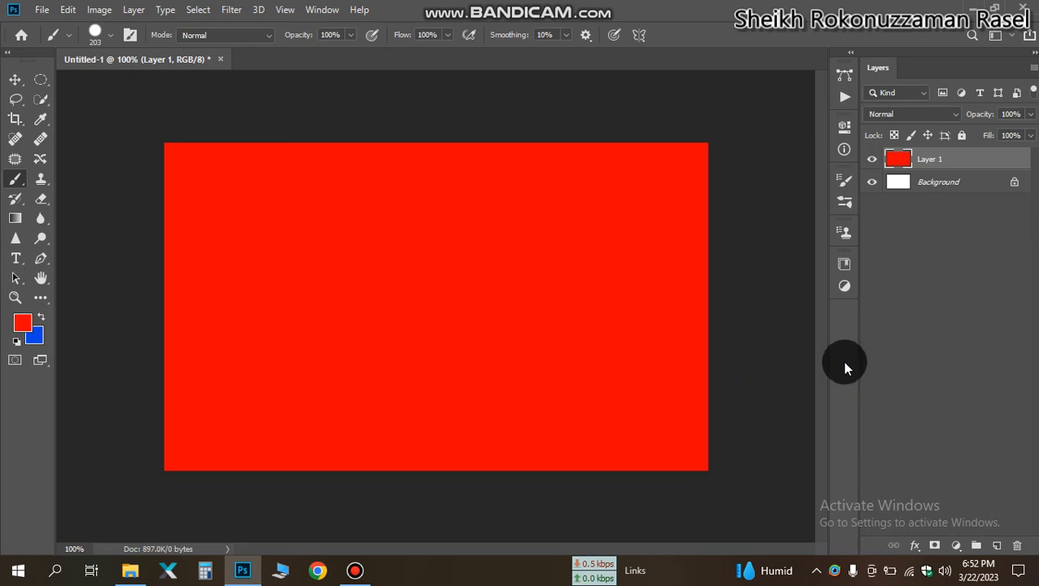
{"action": "left_click", "coordinate": [956, 546]}
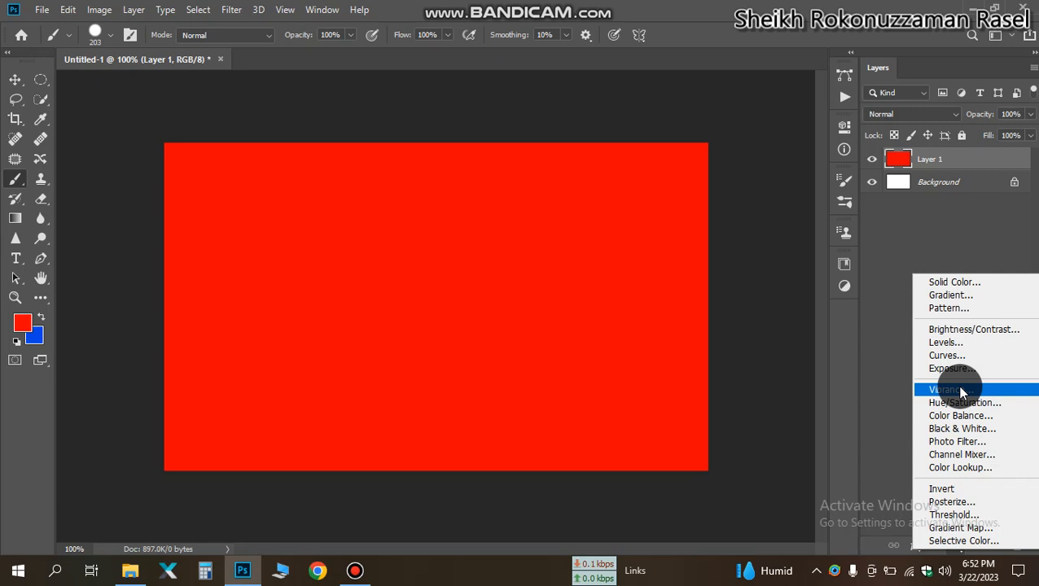
{"action": "left_click", "coordinate": [454, 281]}
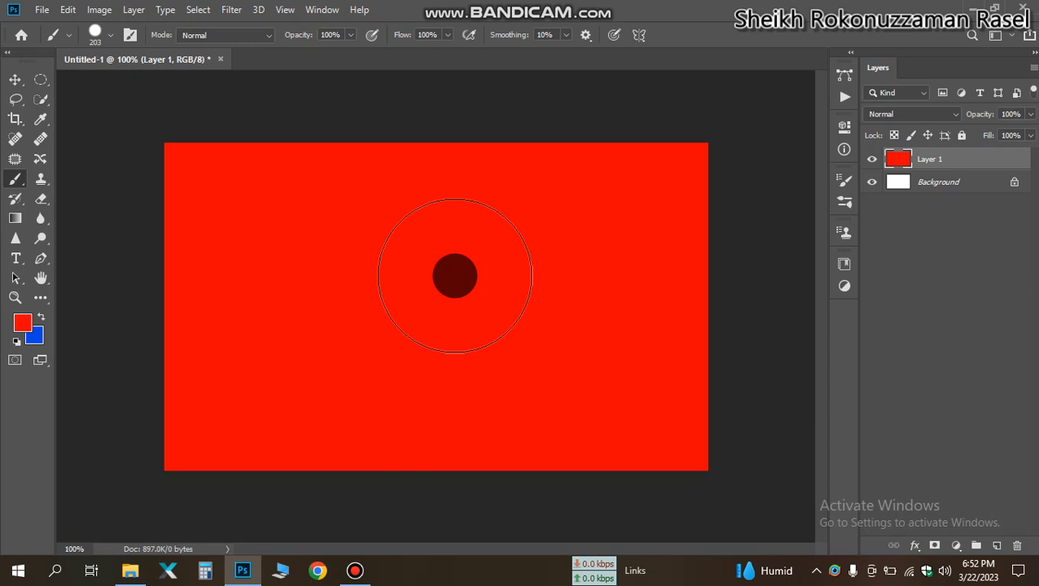